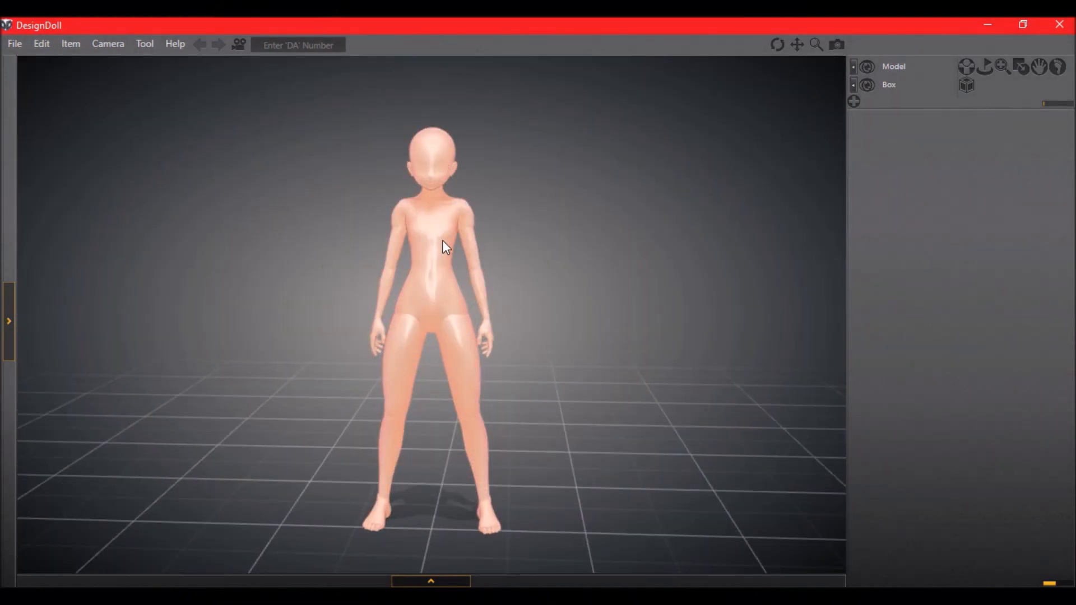
Step: Add a second model object to the scene and name it "merde"
click(12, 45)
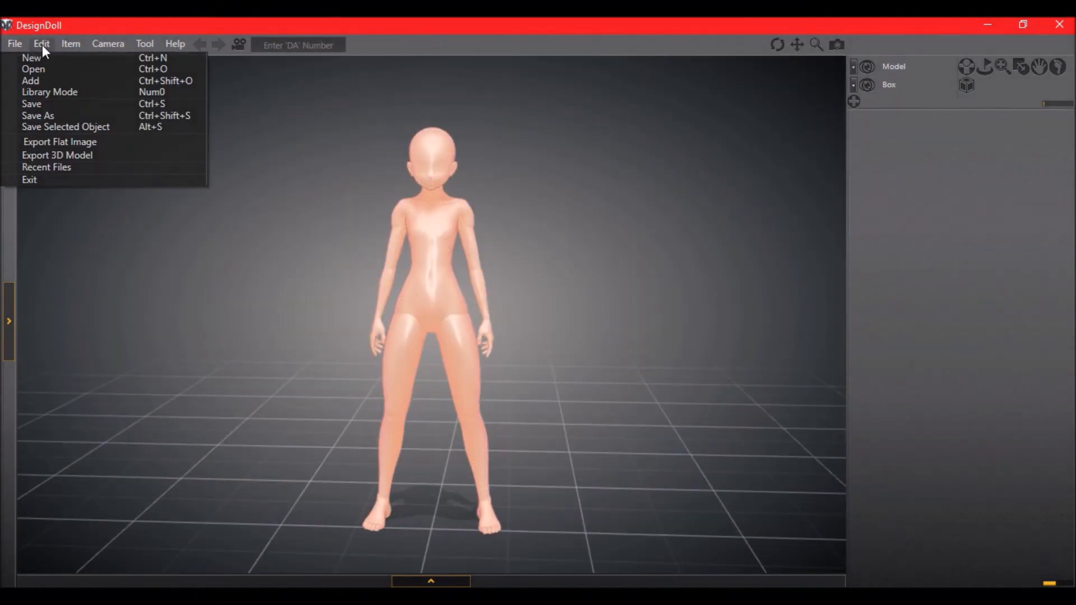
mouse_move(69, 43)
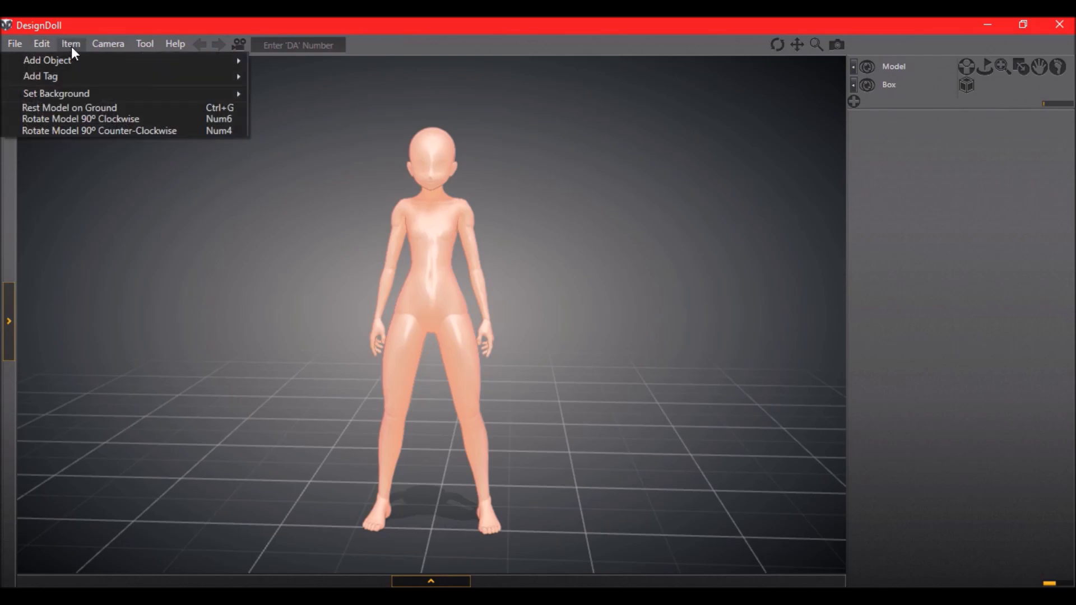
mouse_move(236, 57)
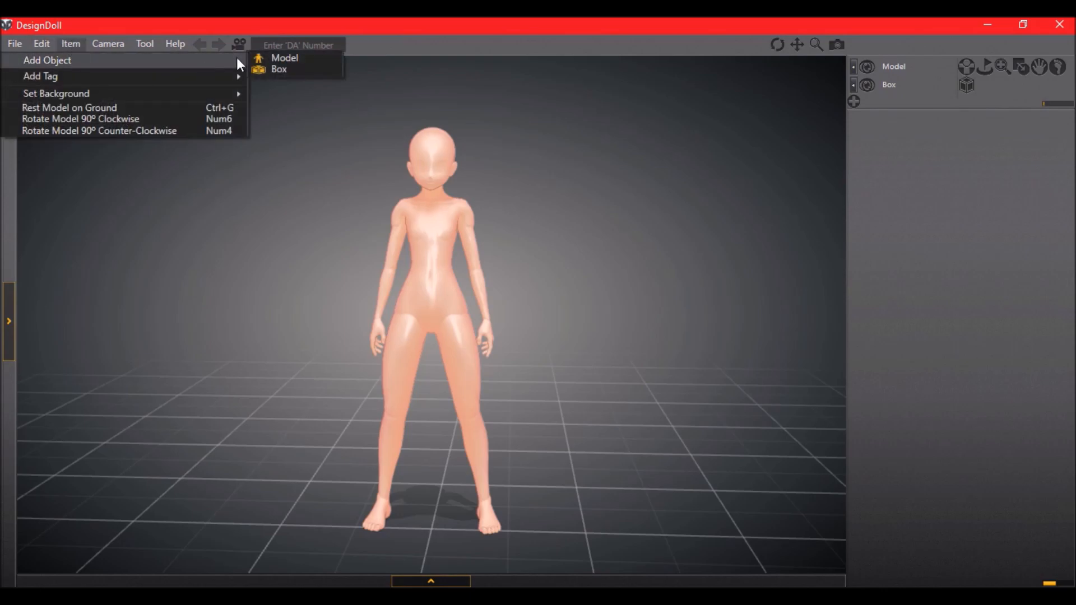
click(274, 58)
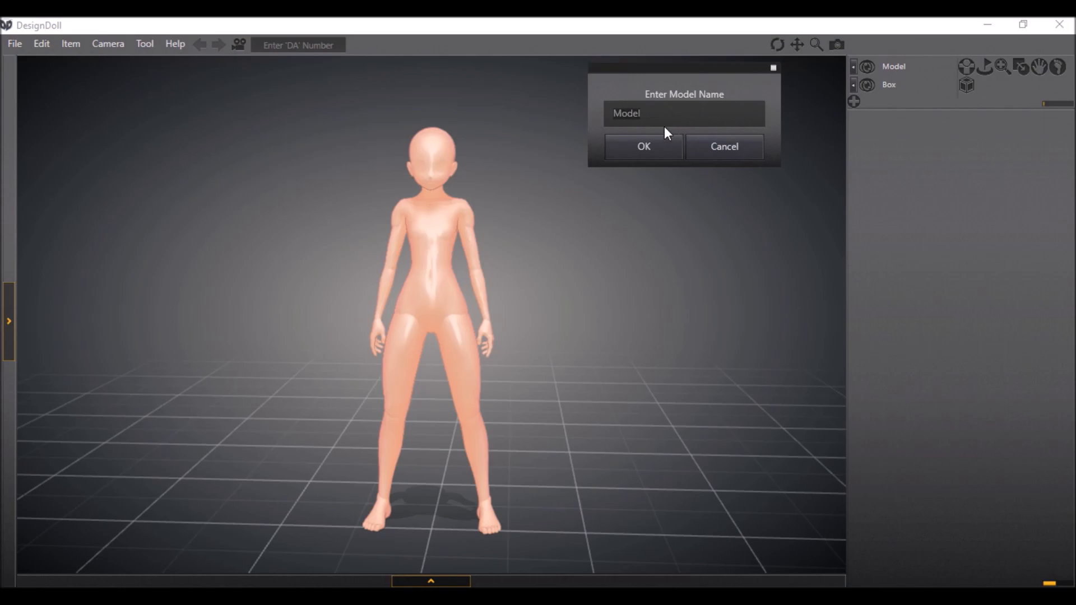
text(merde)
key(Return)
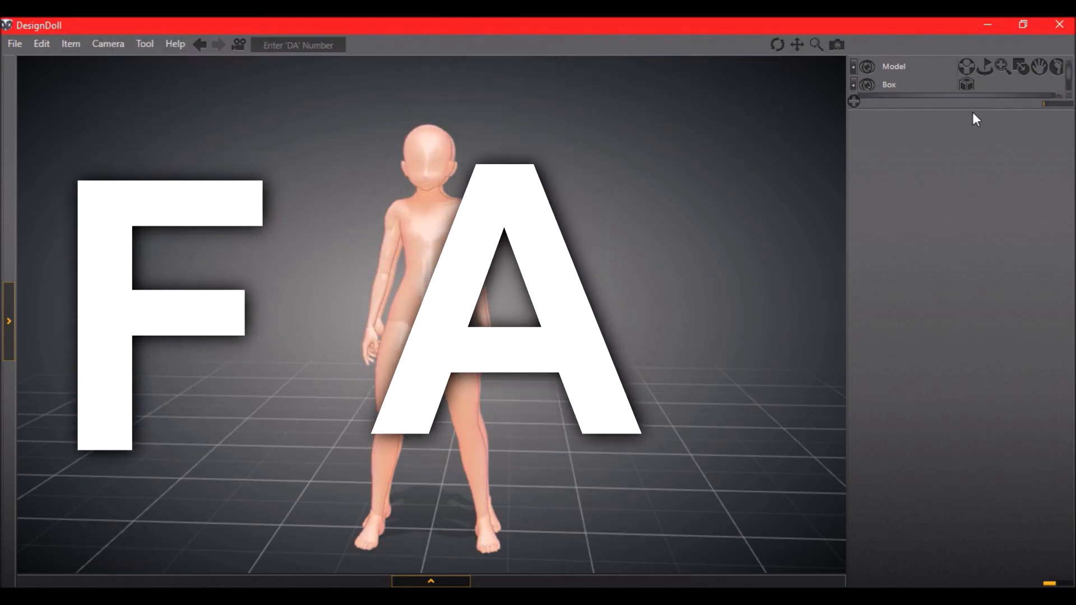
Step: Enlarge the object list, and move the merde model sideways along the ground so it stands to the right of the first model
drag(1009, 195, 1008, 200)
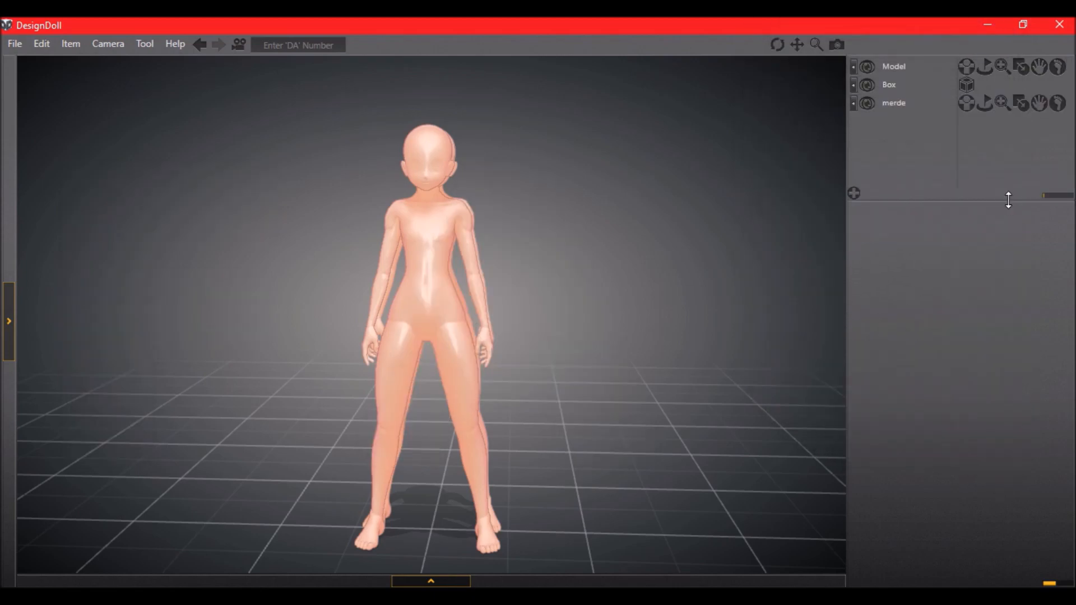
click(984, 105)
click(534, 289)
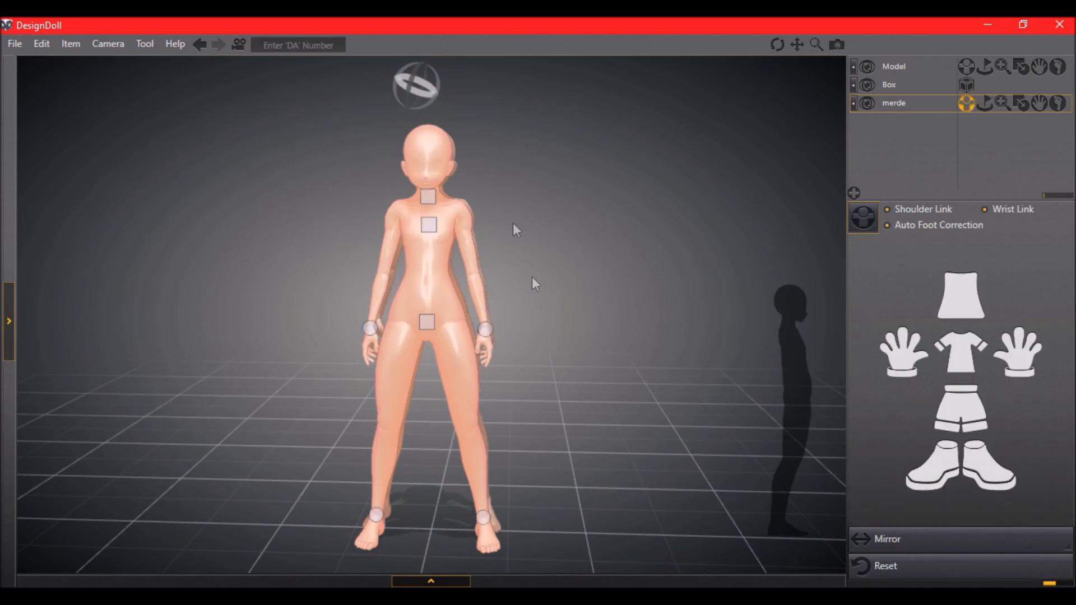
click(992, 106)
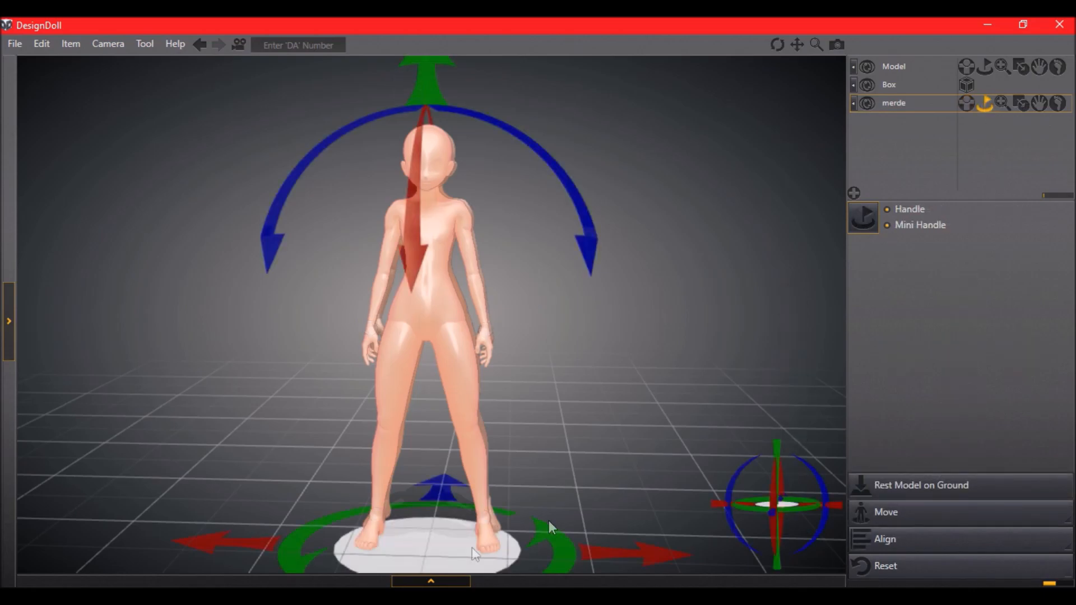
drag(549, 521, 650, 541)
click(941, 154)
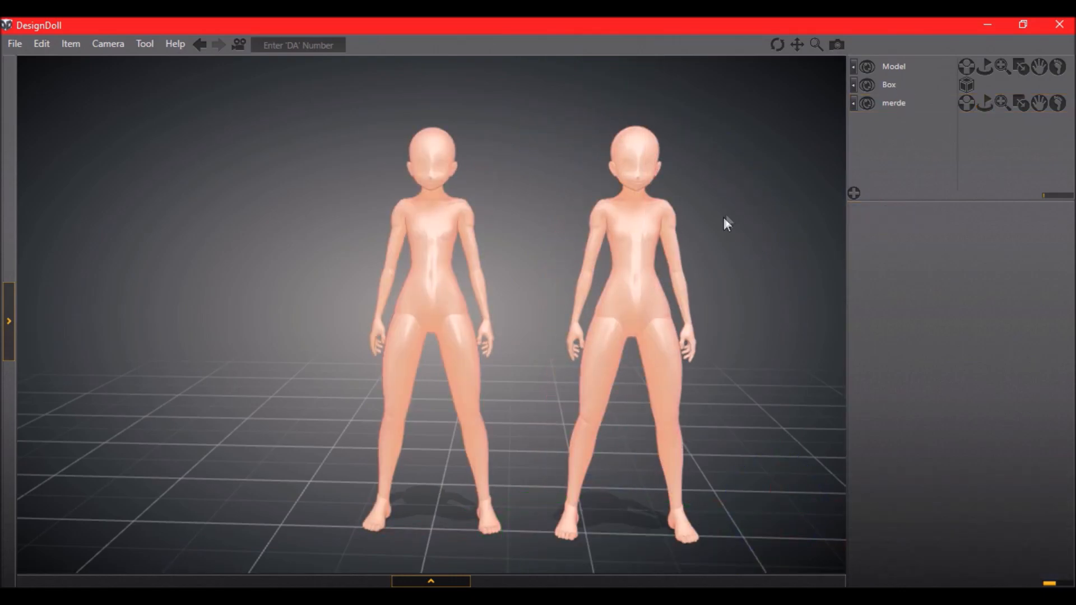
Step: Examine the first model's posing handles and its left hand's finger controls, and return to the full-body view with nothing selected
click(978, 73)
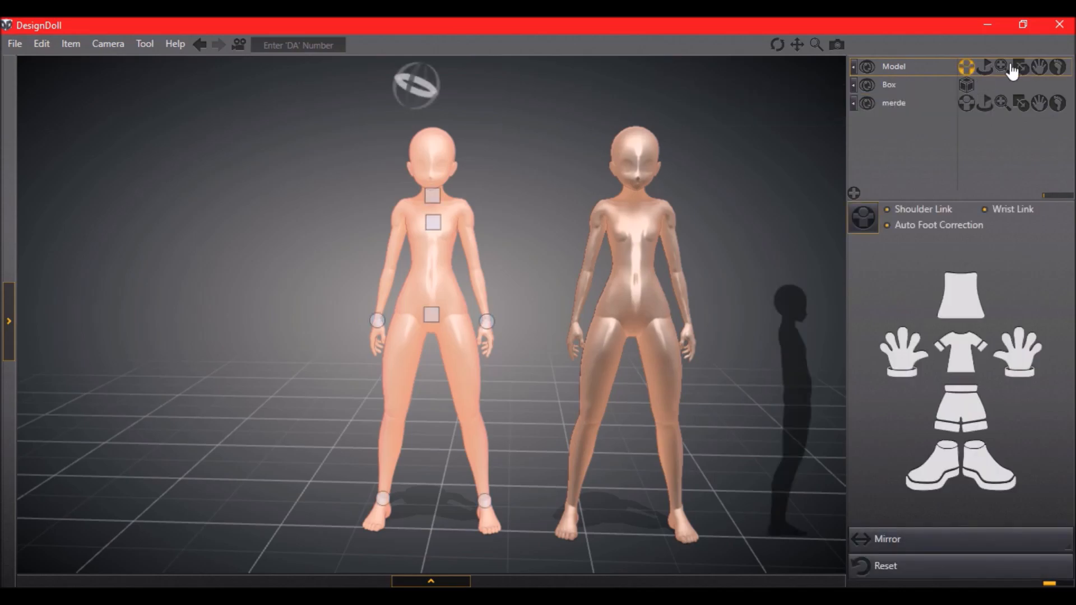
click(985, 72)
click(966, 68)
mouse_move(413, 83)
mouse_down()
mouse_move(409, 100)
mouse_move(415, 84)
mouse_up()
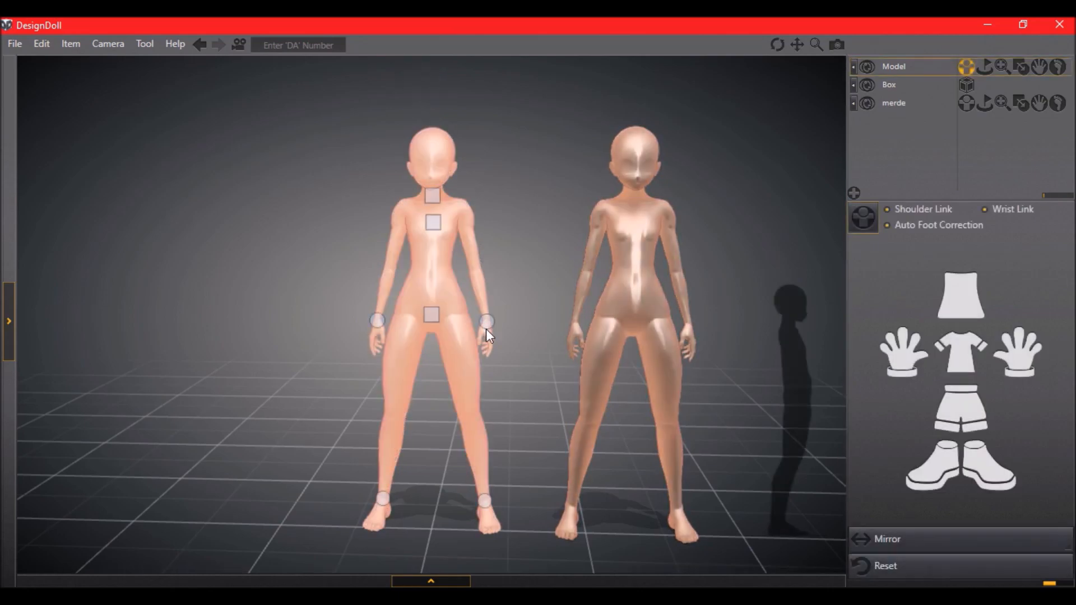
double_click(490, 337)
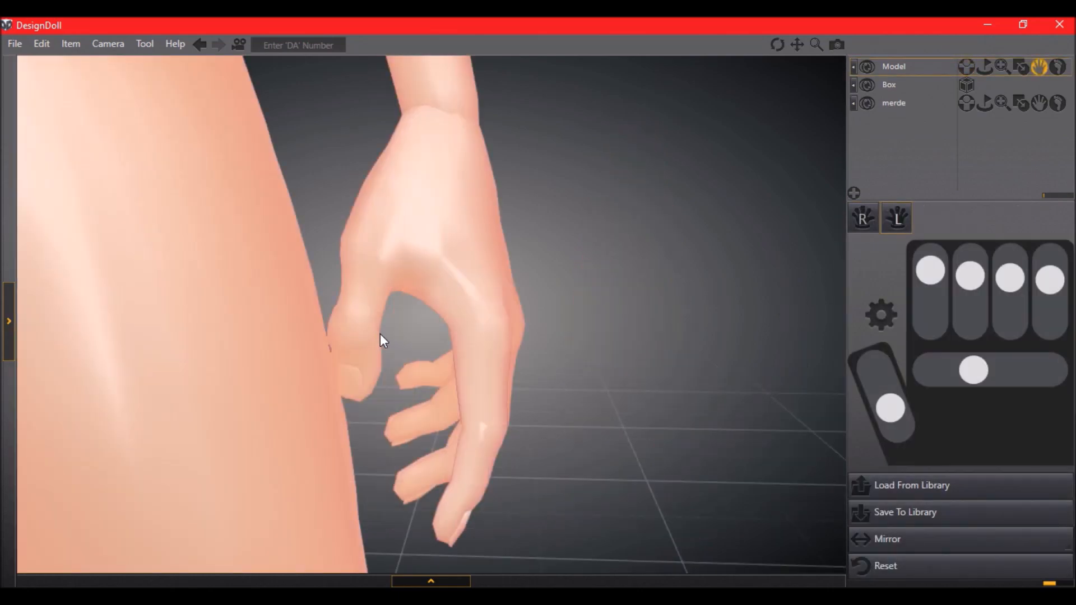
double_click(380, 334)
scroll(474, 278, down, 1)
scroll(474, 278, down, 2)
scroll(468, 261, up, 1)
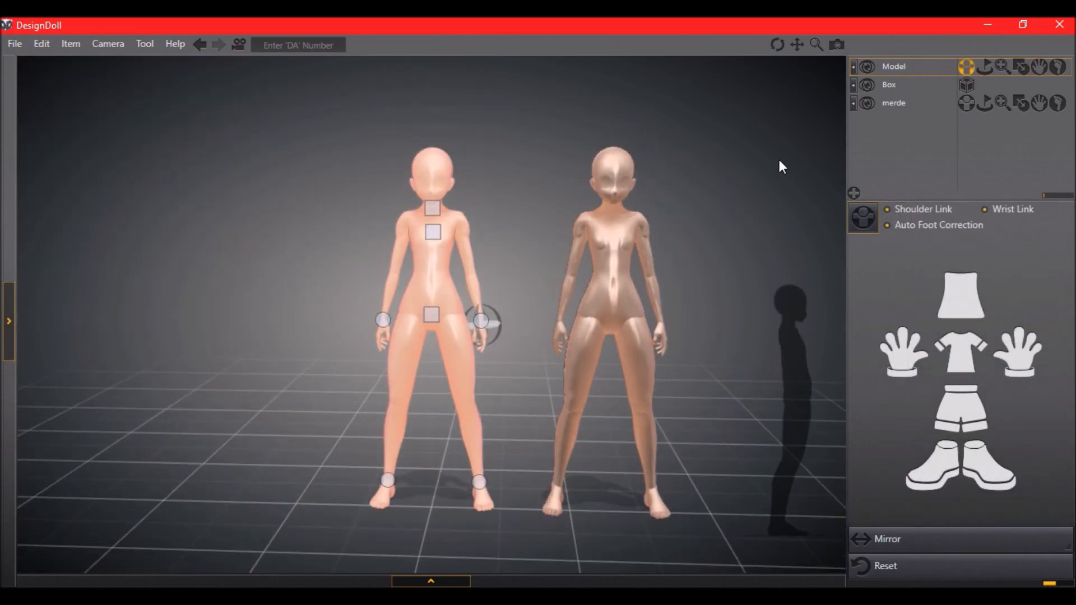
click(754, 171)
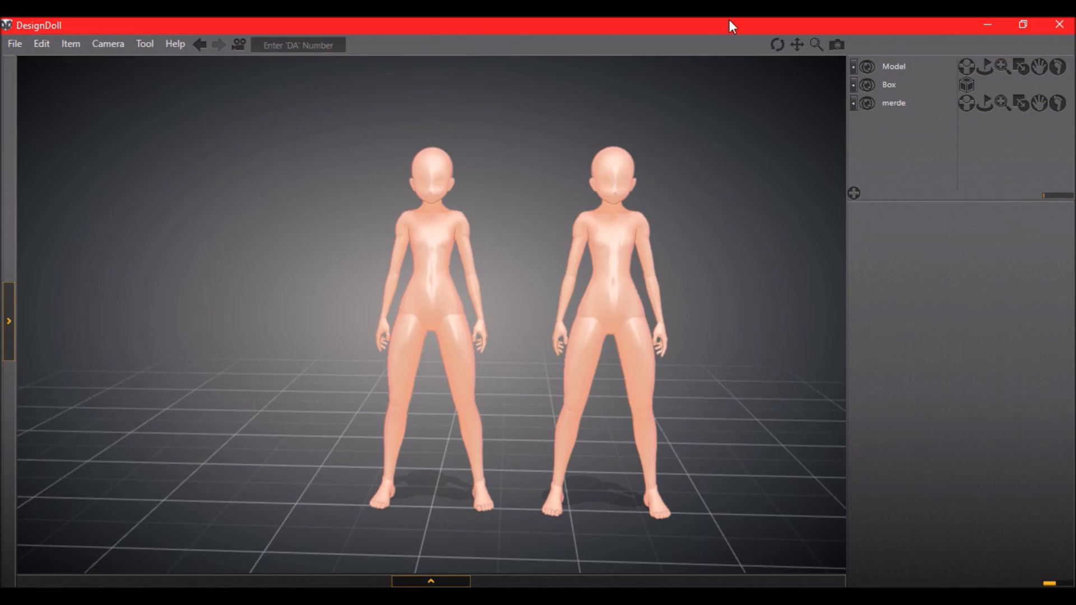
Step: Hide the merde model and centre the view on the remaining model
drag(804, 55, 496, 194)
click(867, 104)
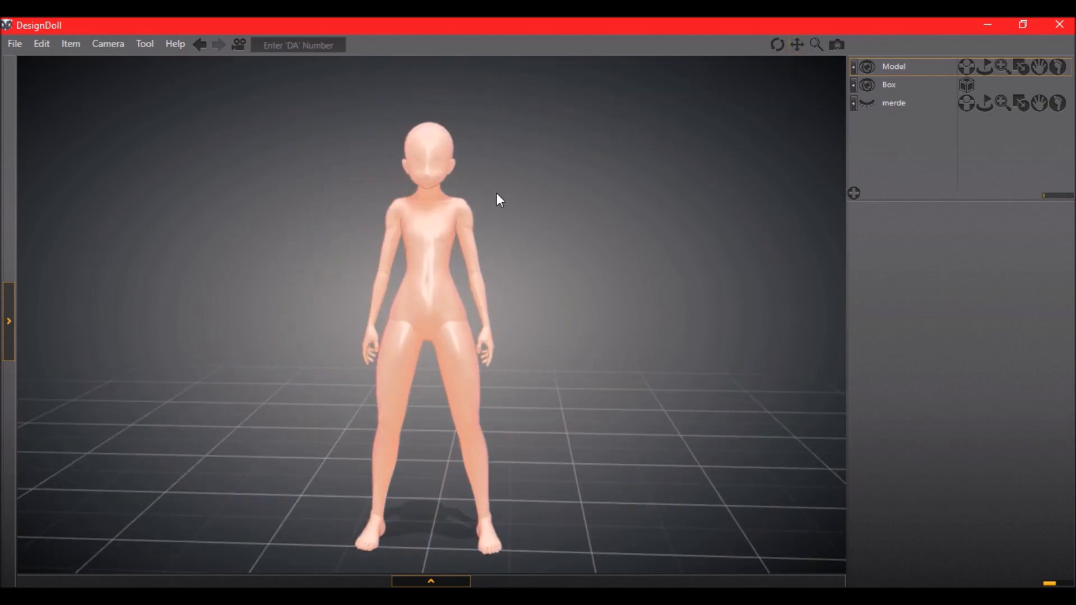
drag(805, 47, 442, 331)
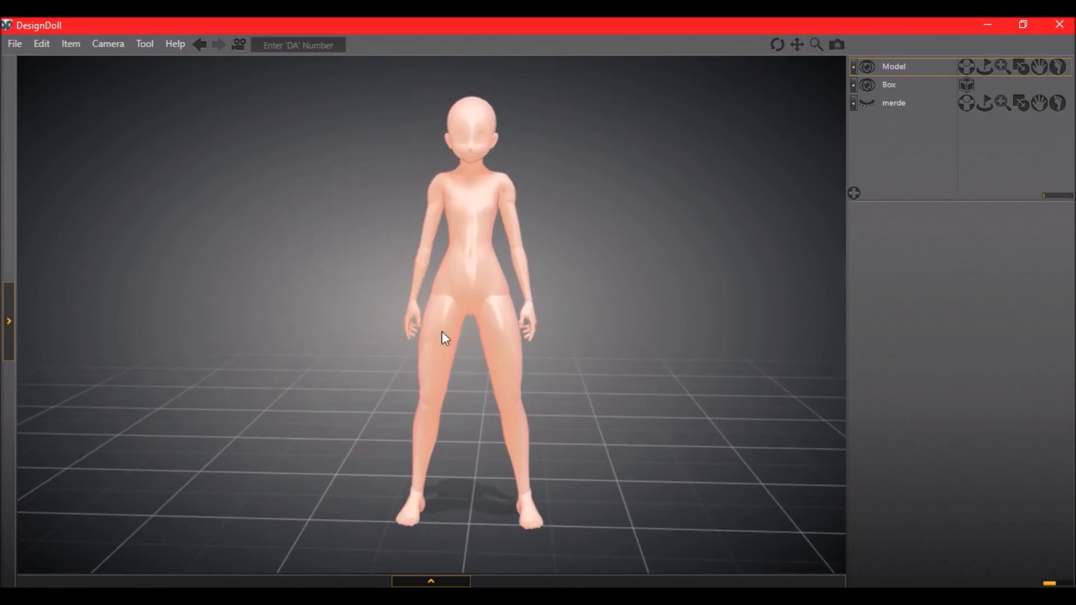
Step: Shift the light to the lower edge of the lighting sphere, and try several materials on the model, ending with the grey-lavender one
click(431, 581)
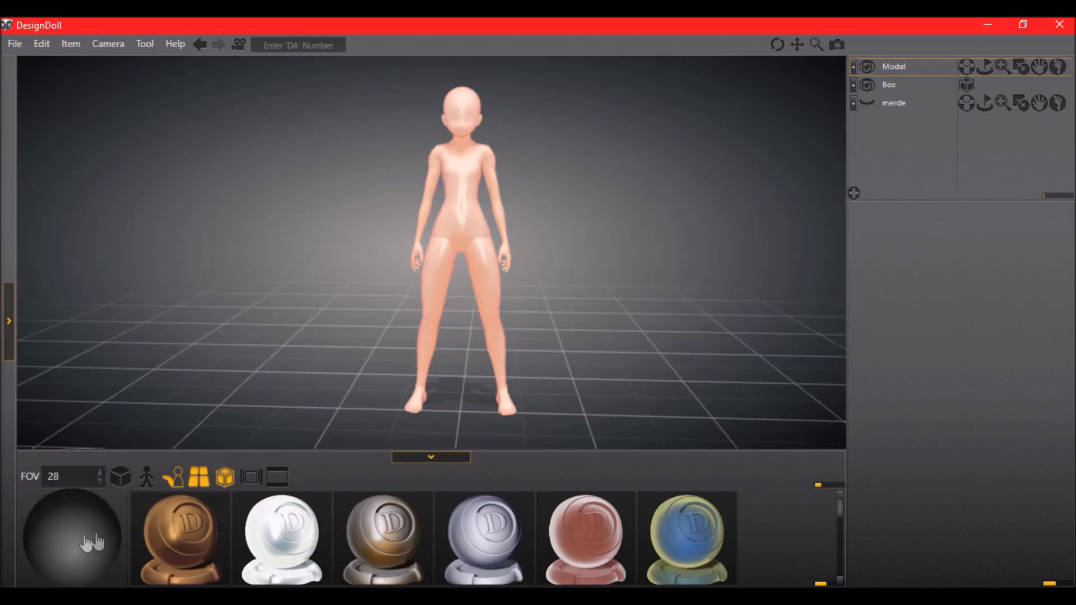
mouse_move(78, 520)
mouse_down()
mouse_move(95, 563)
mouse_move(62, 568)
mouse_move(82, 570)
mouse_up()
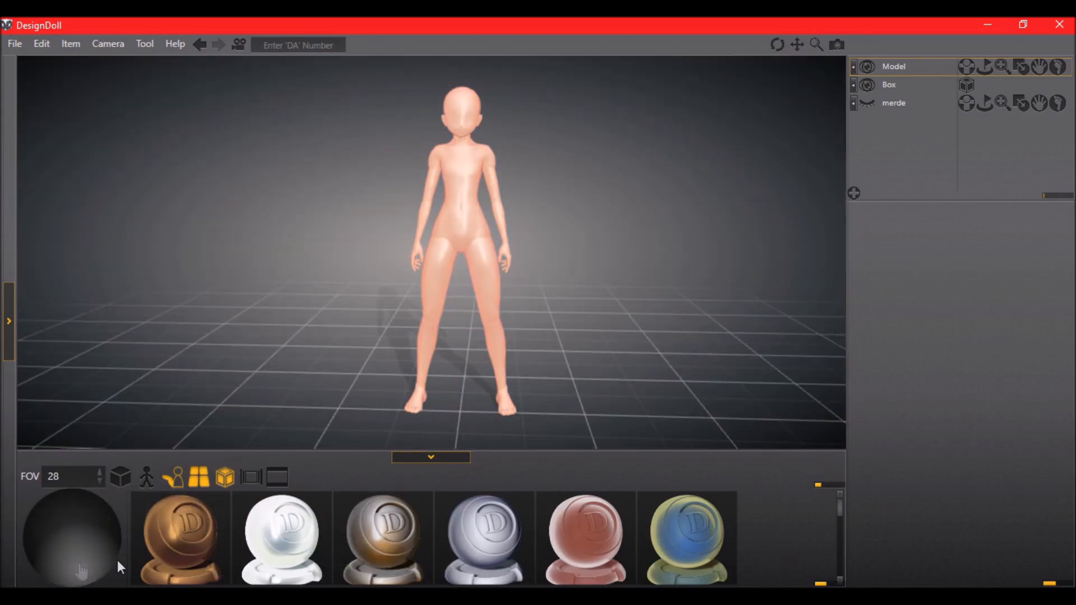
click(147, 570)
click(269, 543)
click(382, 531)
click(457, 541)
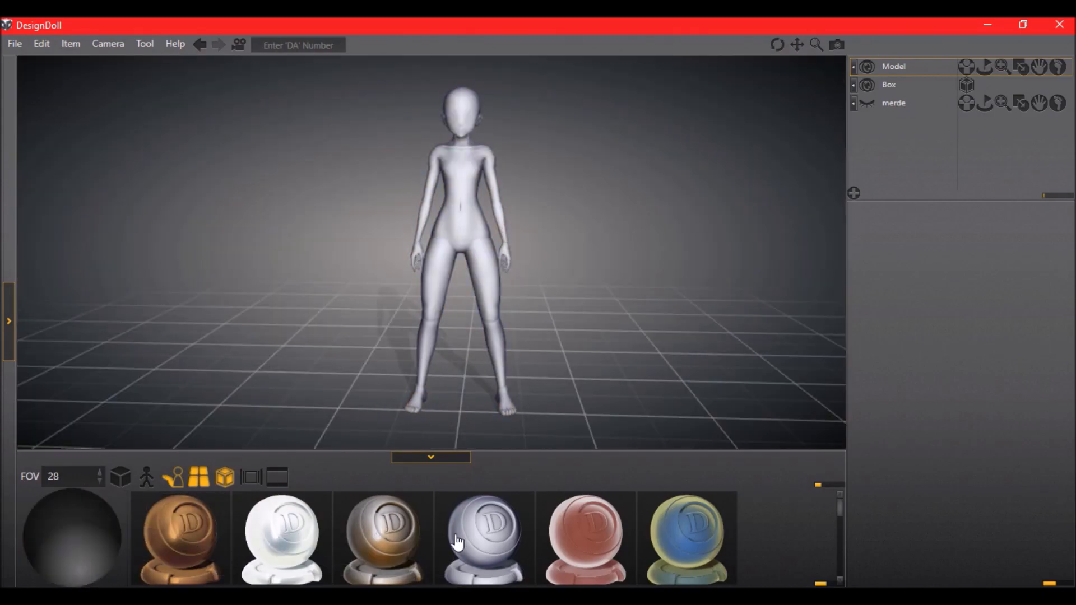
scroll(469, 526, down, 4)
click(453, 458)
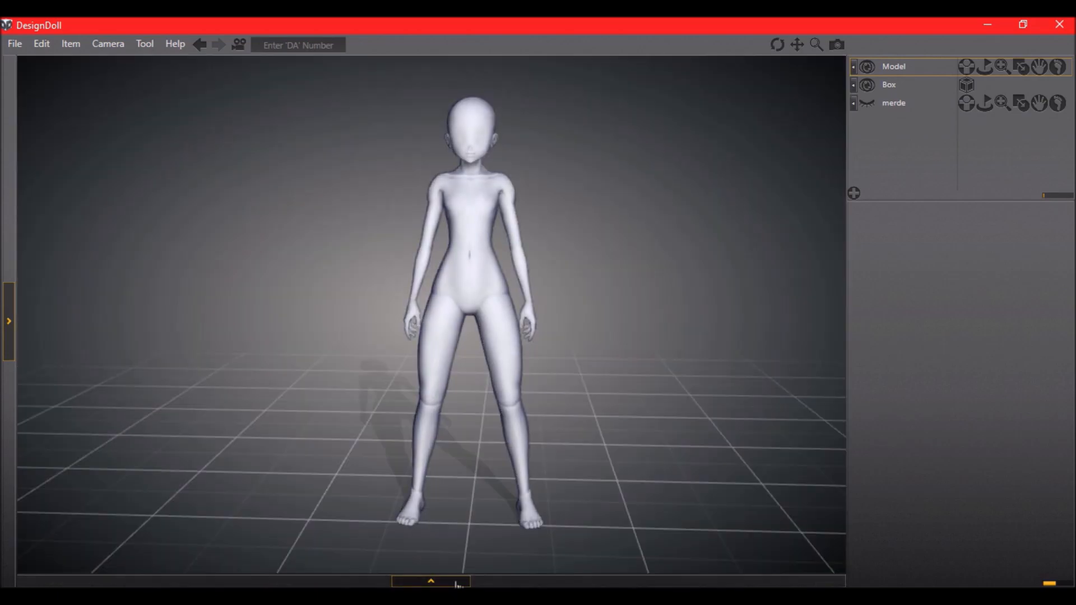
Step: Try out the skin-toned materials further down the material list and apply the pale pink one to the model
click(455, 581)
scroll(585, 529, down, 5)
click(615, 522)
click(413, 570)
click(193, 560)
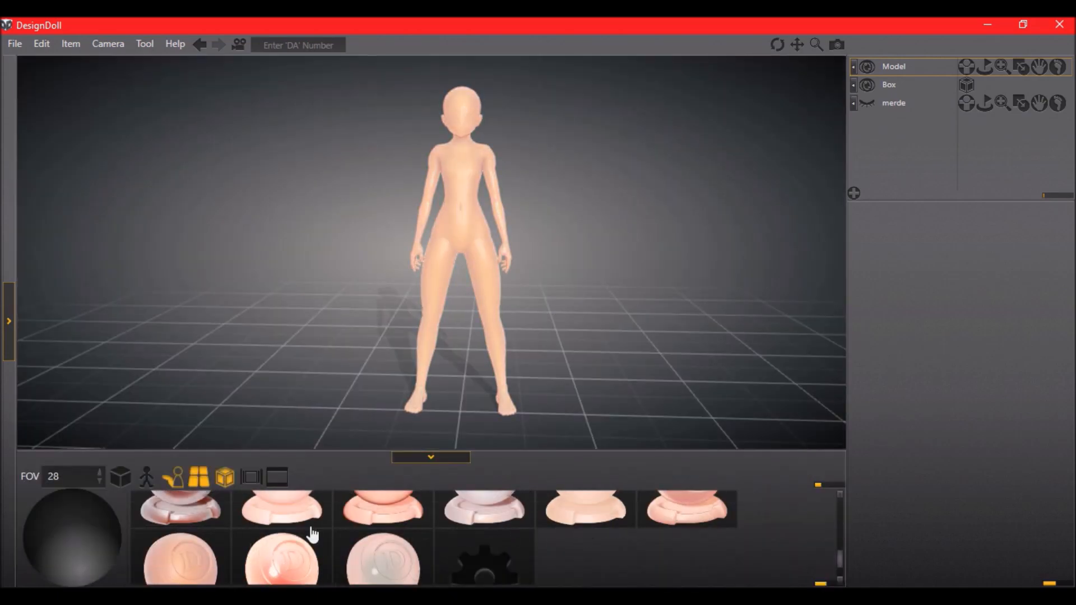
click(357, 511)
click(650, 508)
click(455, 457)
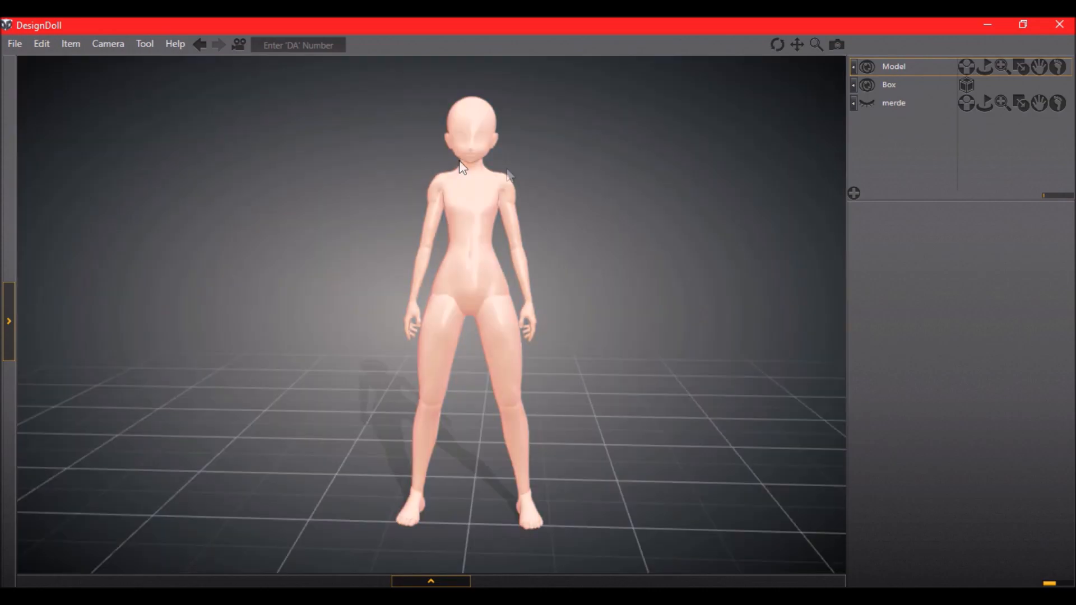
Step: Hide the whole right leg of the object named Model using its body-part visibility settings, and unhide it again
click(965, 67)
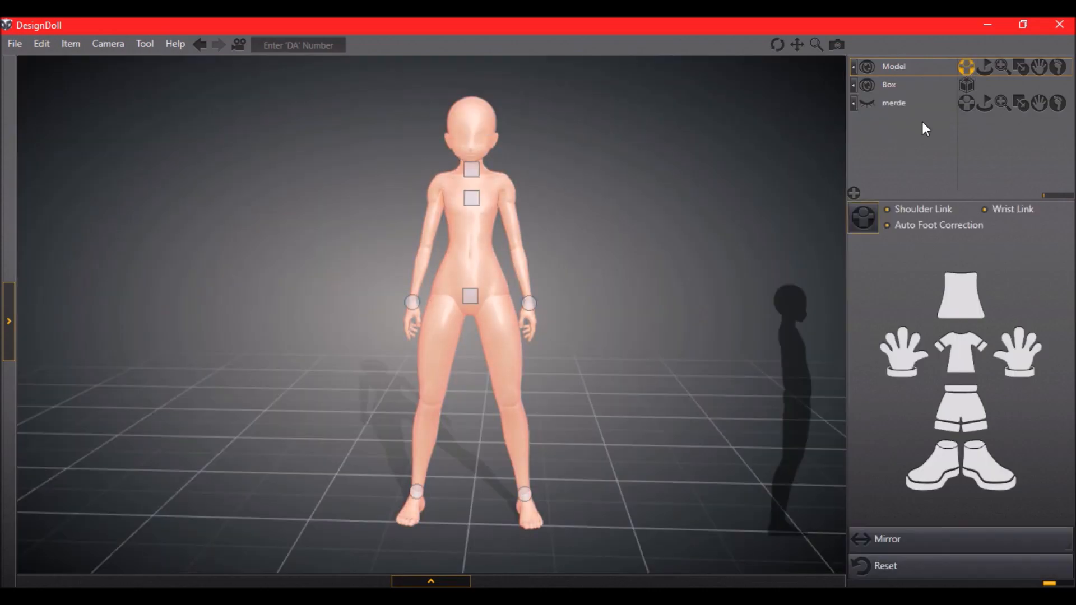
click(857, 70)
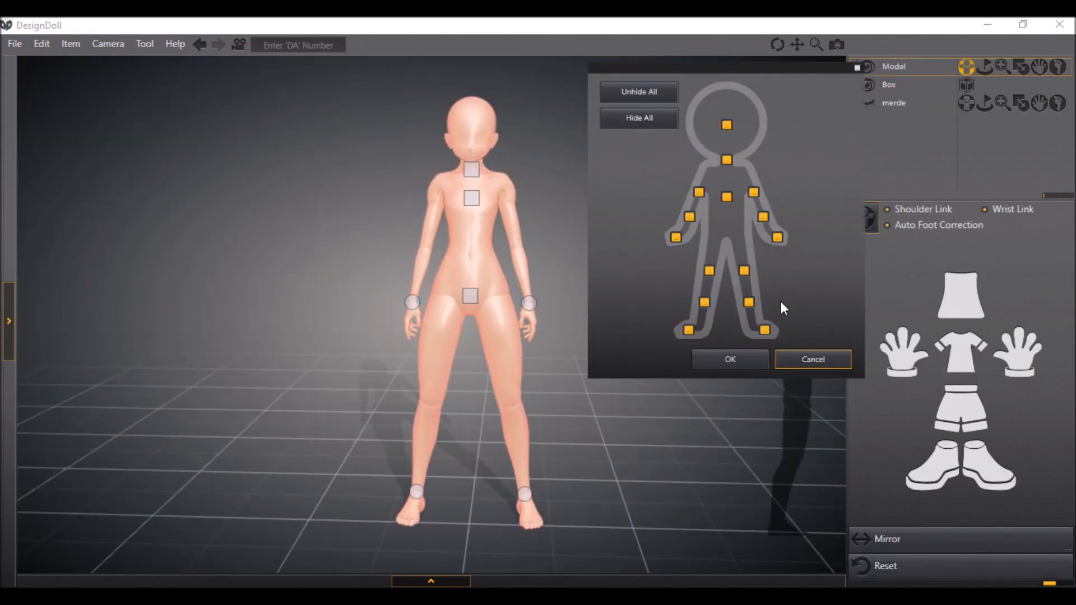
click(688, 330)
click(742, 359)
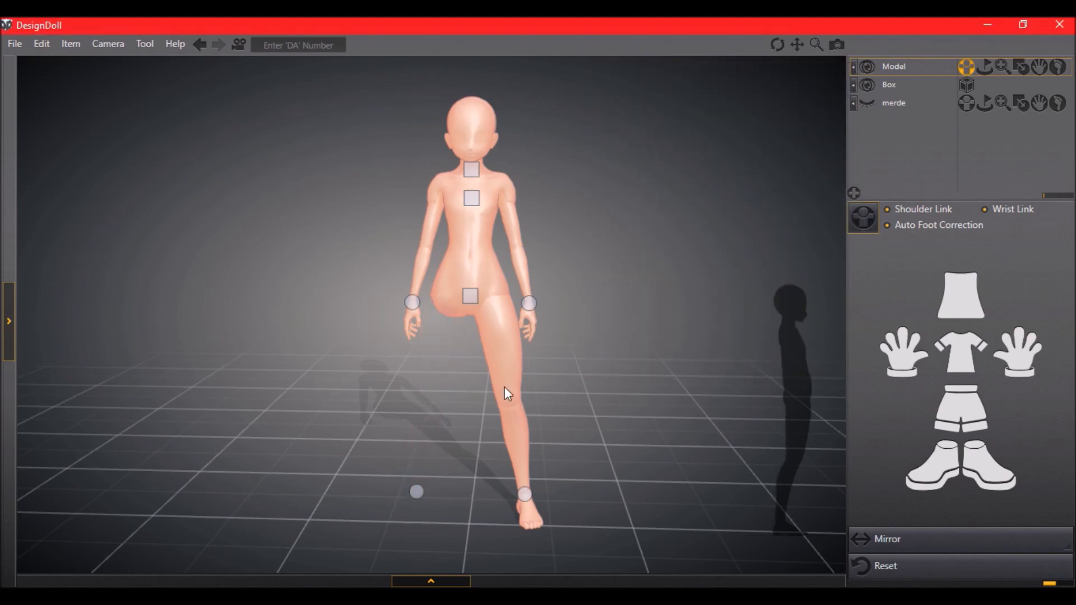
right_drag(504, 387, 552, 331)
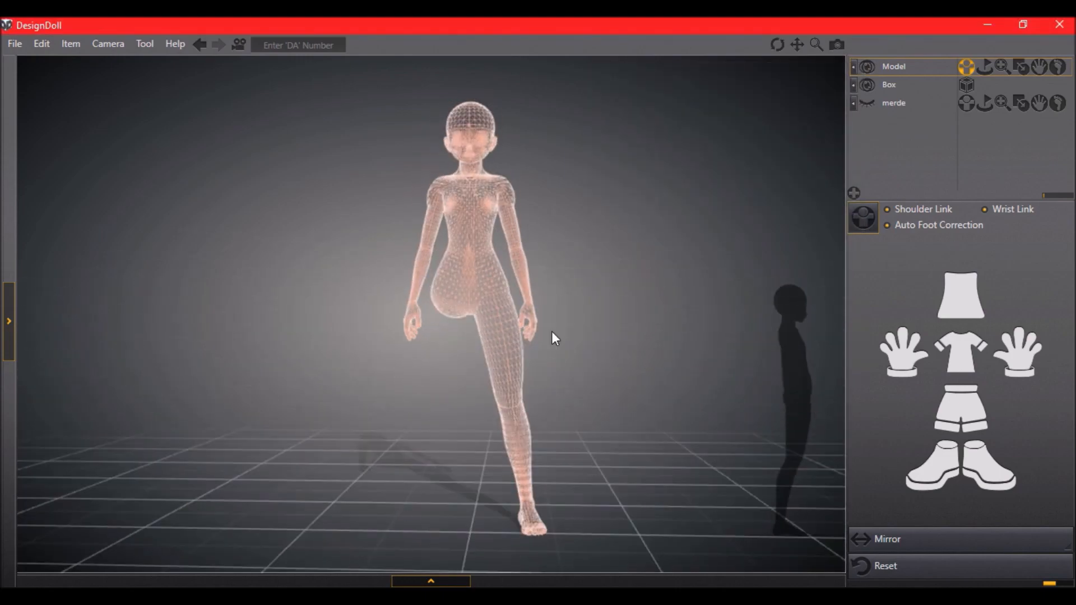
click(854, 69)
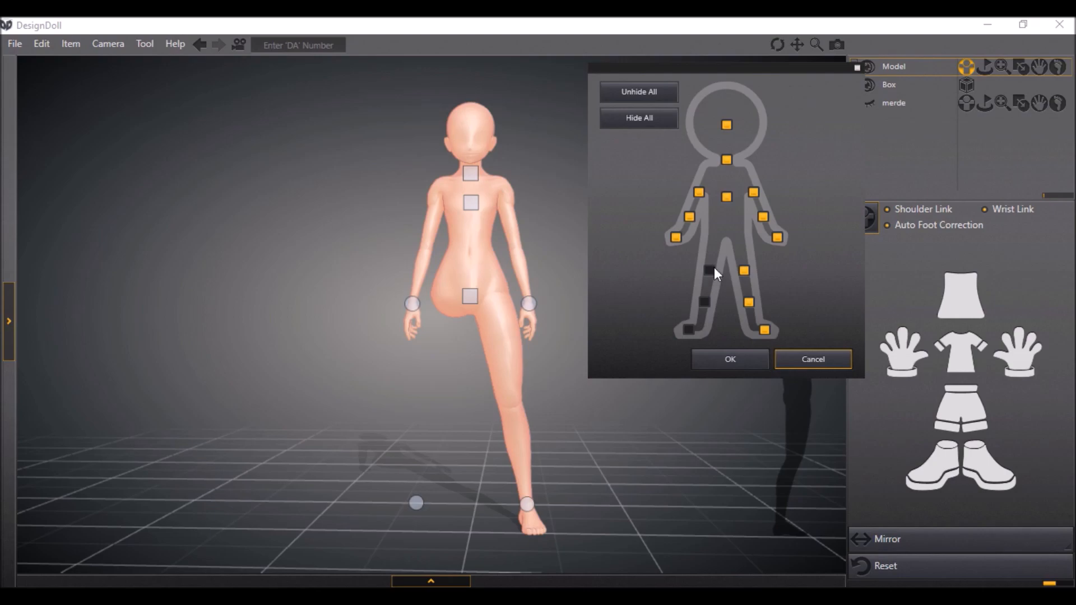
click(689, 329)
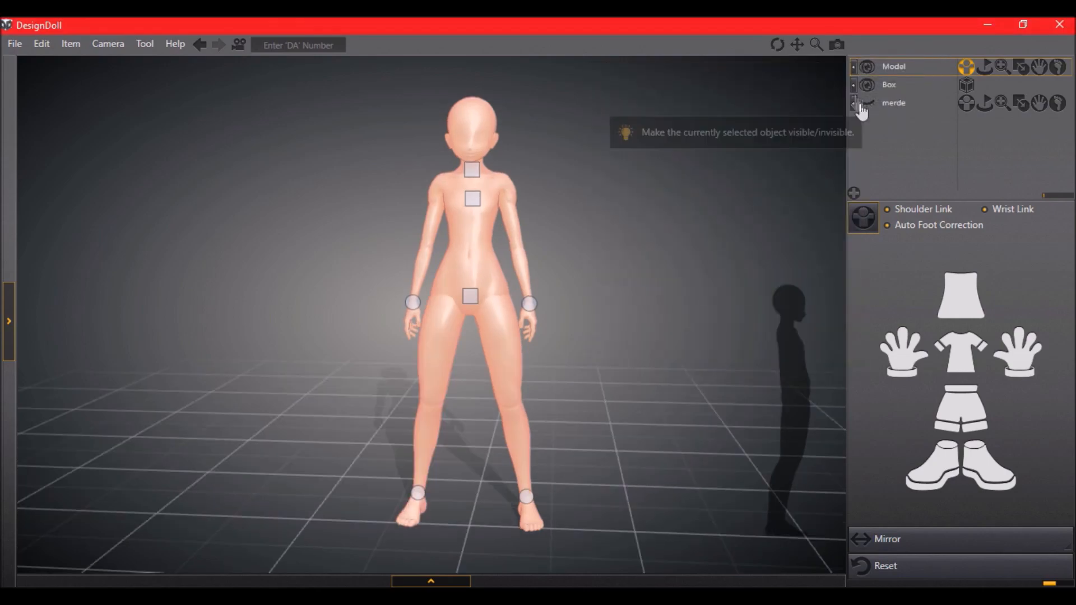
click(862, 104)
click(868, 104)
click(882, 85)
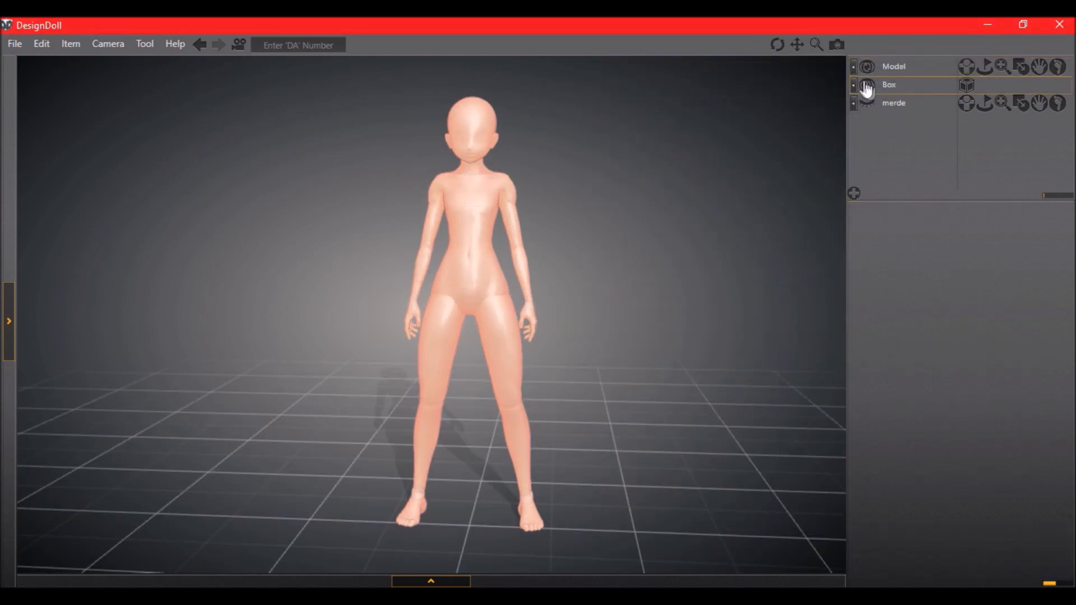
click(883, 65)
click(497, 181)
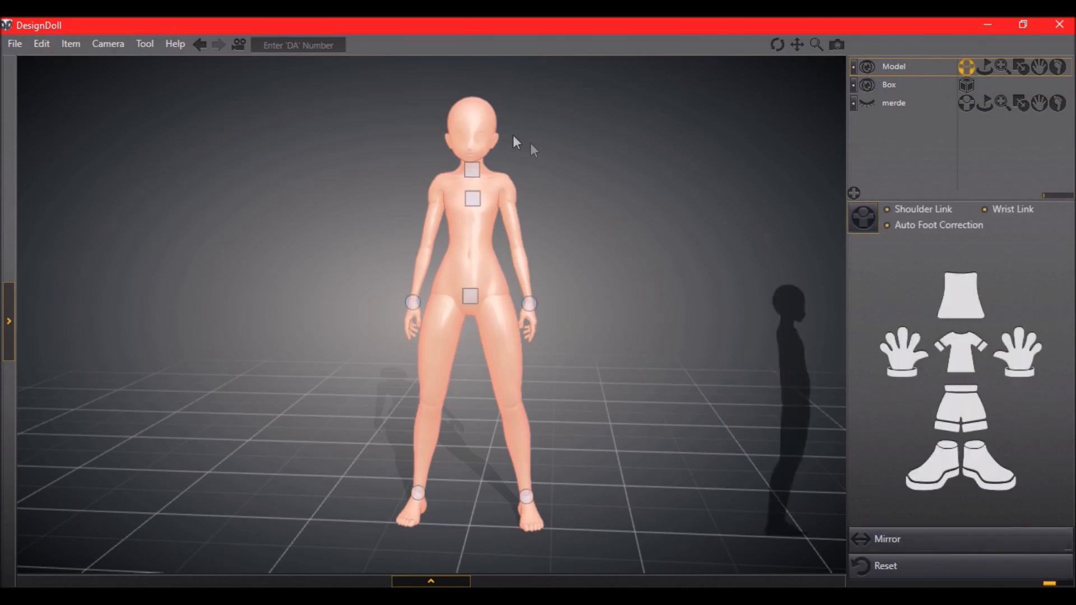
right_drag(530, 142, 472, 216)
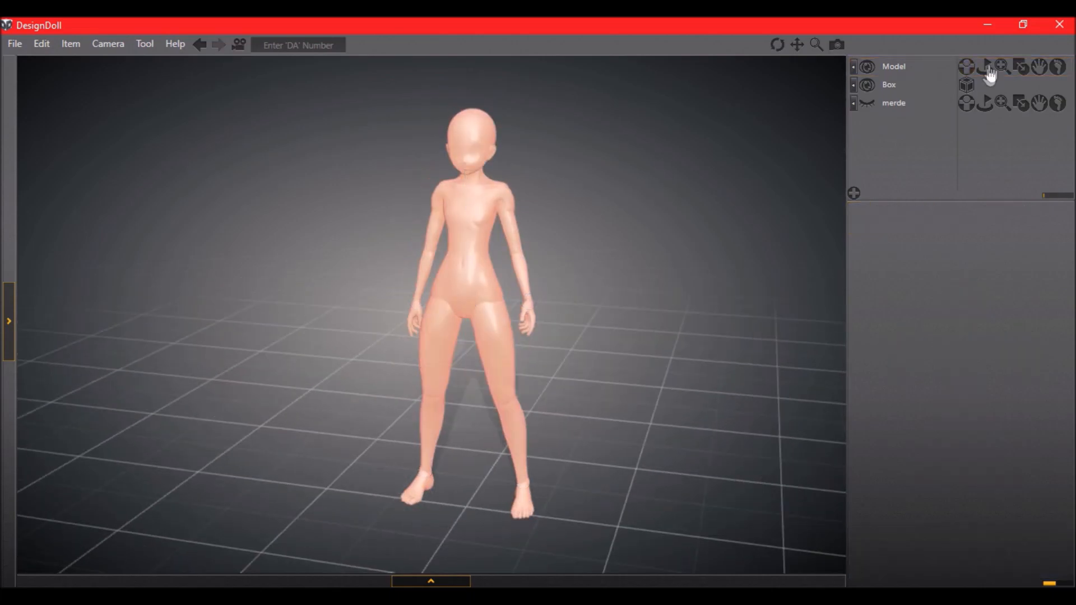
click(988, 71)
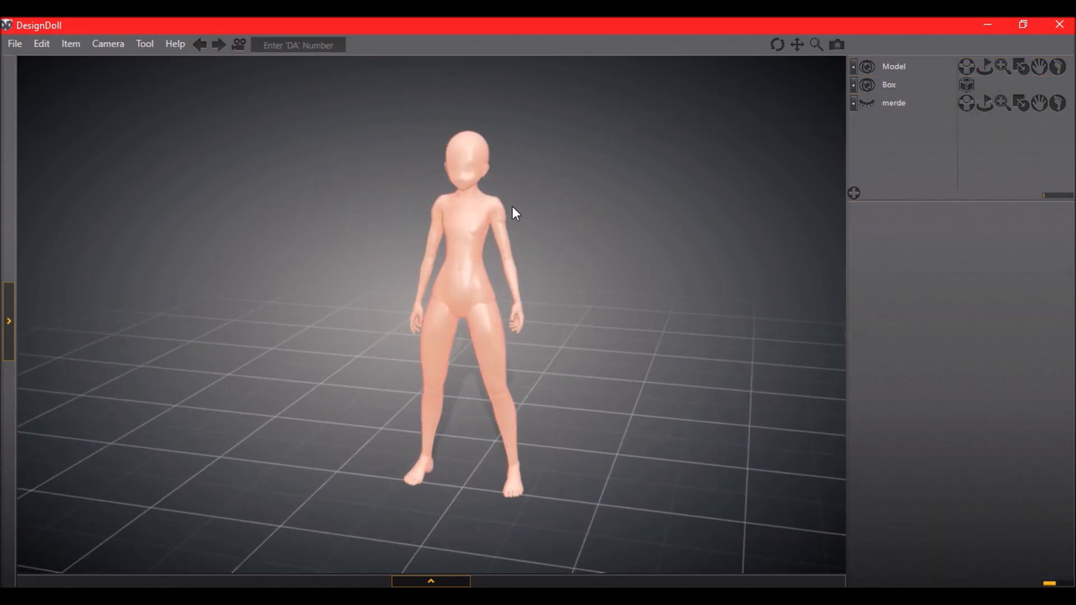
Step: Start scaling Model's bones and adjust the pelvis thickness, setting it to about 0.96 sideways and reshaping it front to back
click(1002, 68)
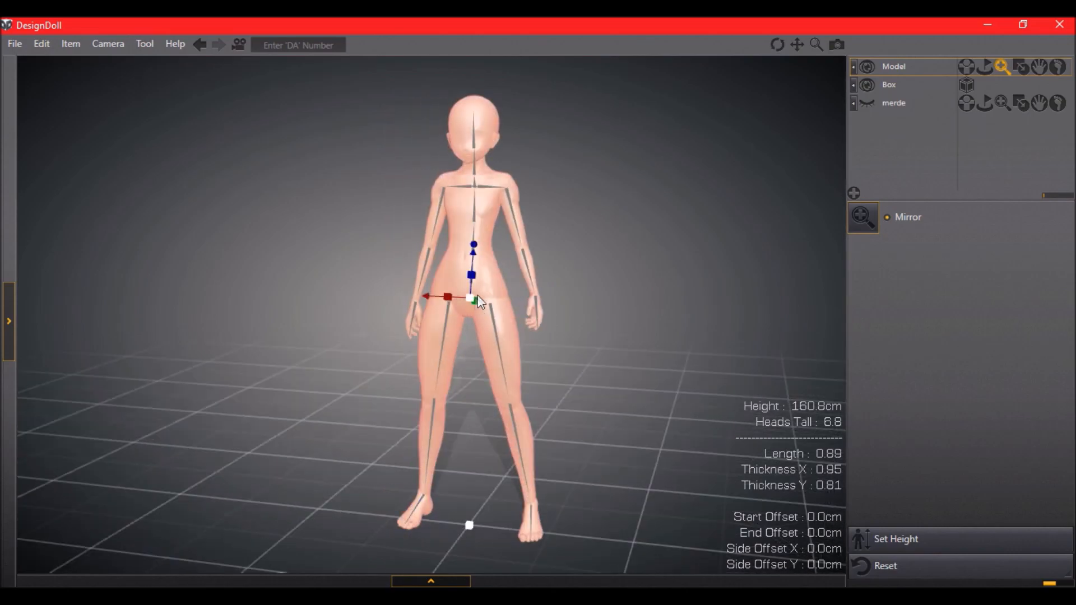
drag(447, 297, 479, 295)
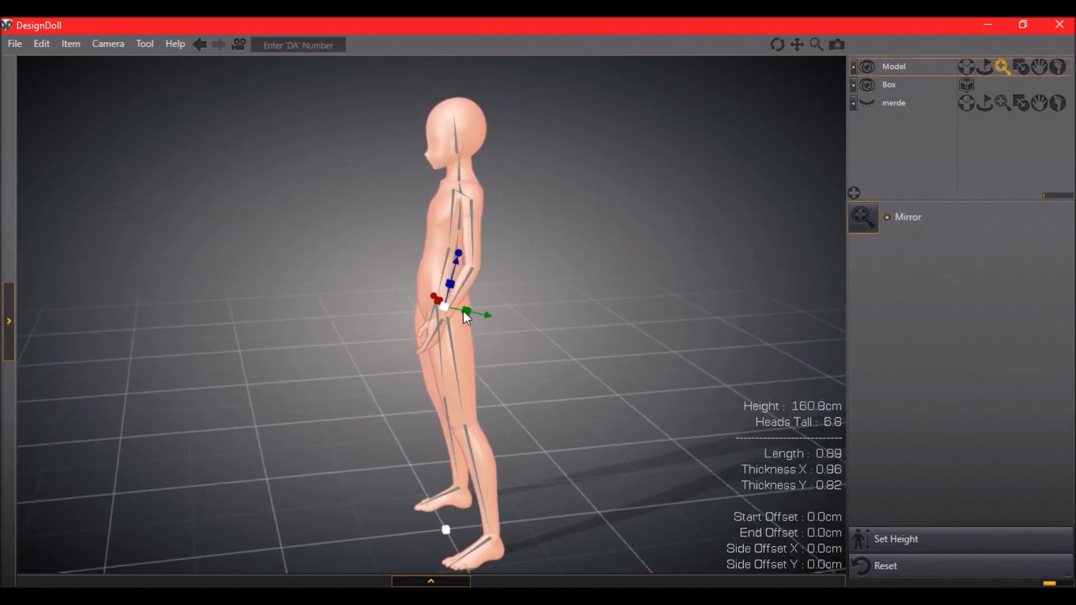
drag(465, 310, 538, 311)
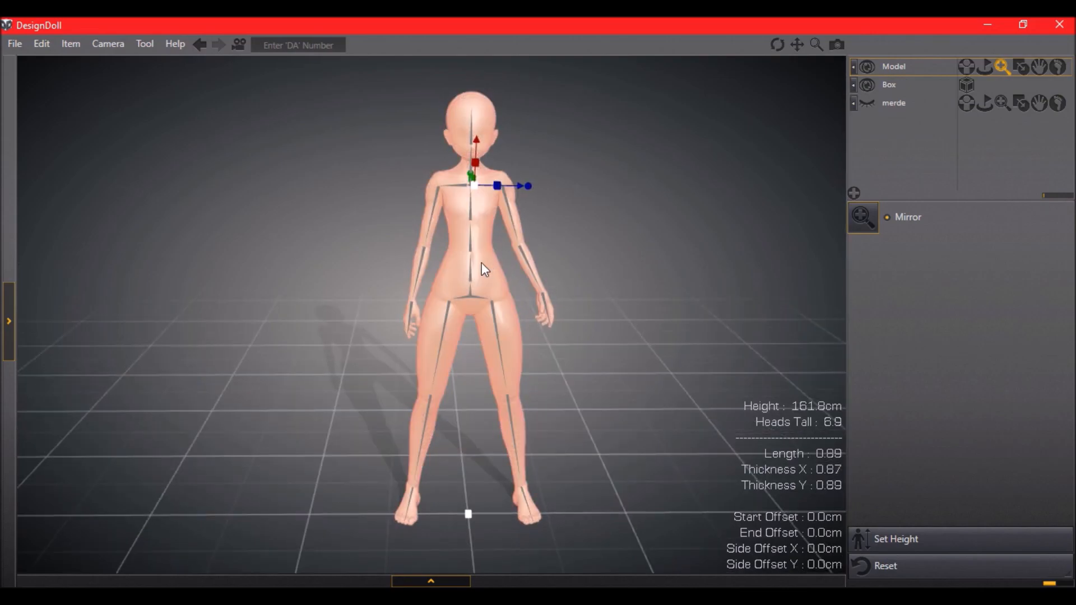
Step: Widen Model's pelvis to a sideways thickness of about 0.99
click(443, 283)
drag(446, 280, 433, 280)
click(446, 294)
drag(439, 293, 441, 294)
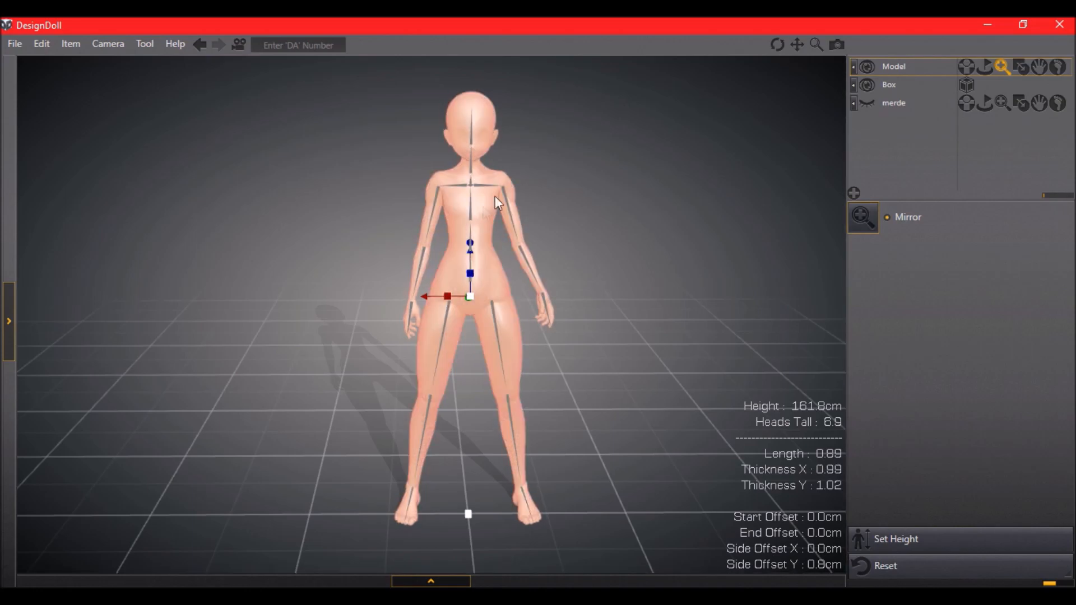
Step: Select Model's waist bone and shorten it to a length of about 0.88
right_click(482, 216)
click(481, 215)
click(1016, 72)
click(1002, 71)
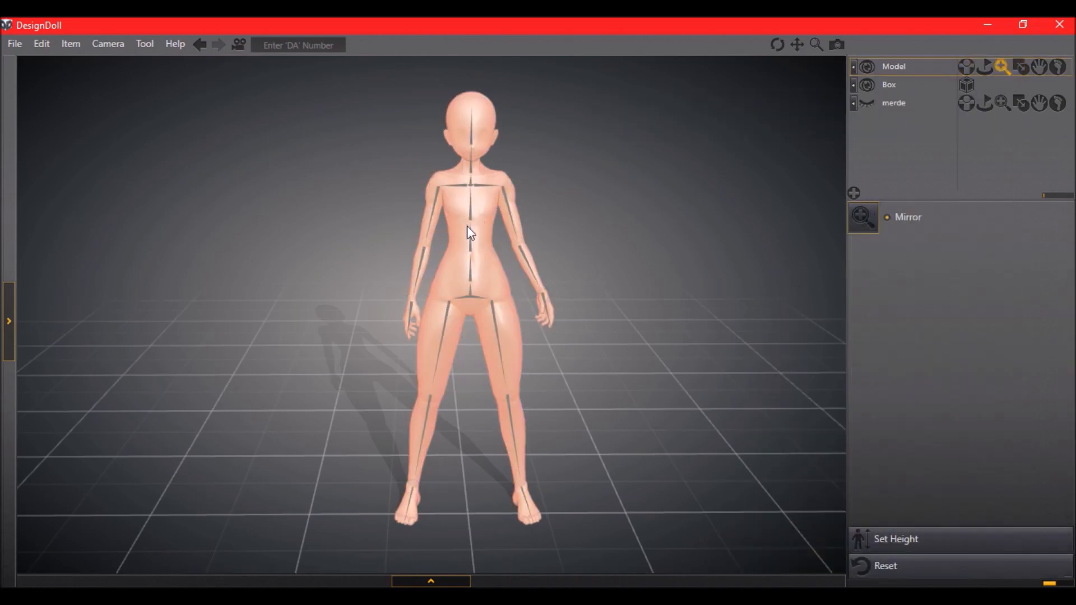
click(467, 236)
drag(469, 245, 469, 244)
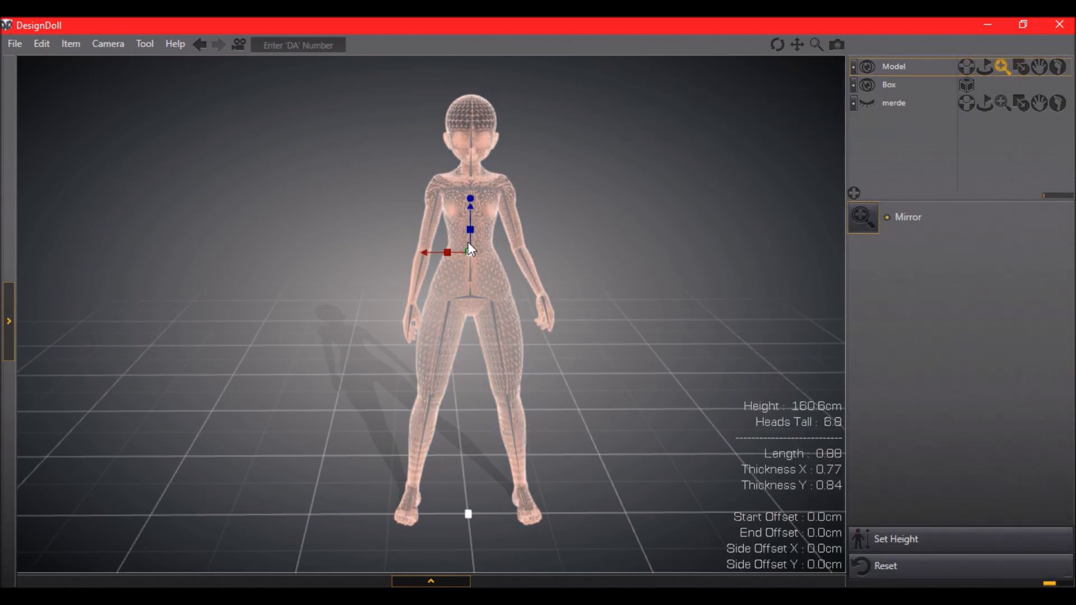
Step: Select Model's right forearm bone and adjust its length to about 0.88
click(416, 281)
drag(419, 272, 424, 257)
right_drag(690, 270, 462, 96)
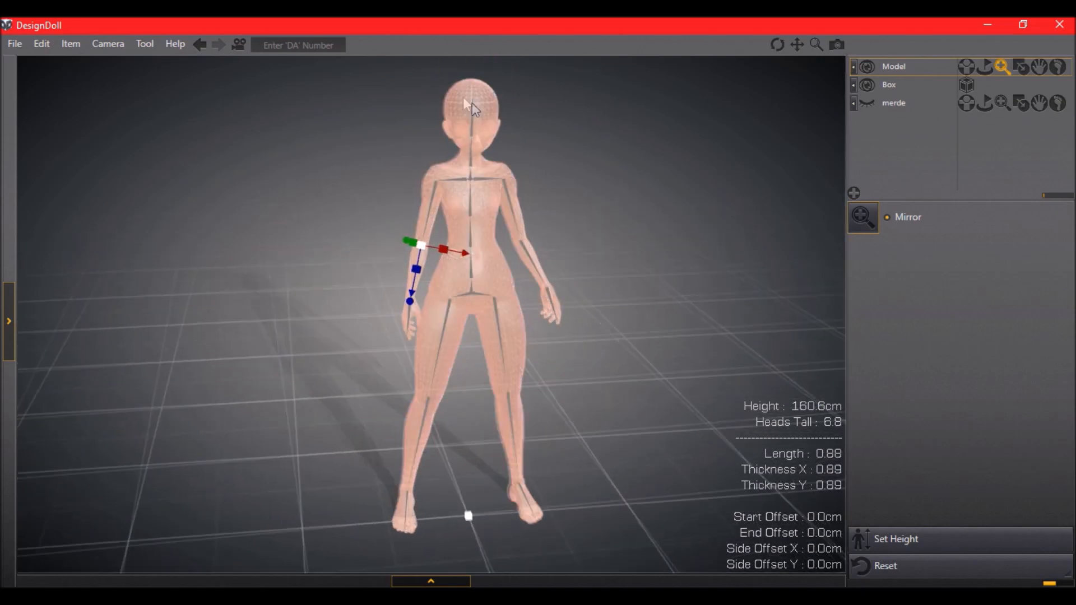
Step: Scale Model's head bone to a length of about 1.03, thickness X 0.96 and thickness Y 0.94, and shift it front to back
click(471, 106)
drag(470, 115, 446, 137)
right_drag(445, 137, 392, 132)
drag(385, 132, 367, 129)
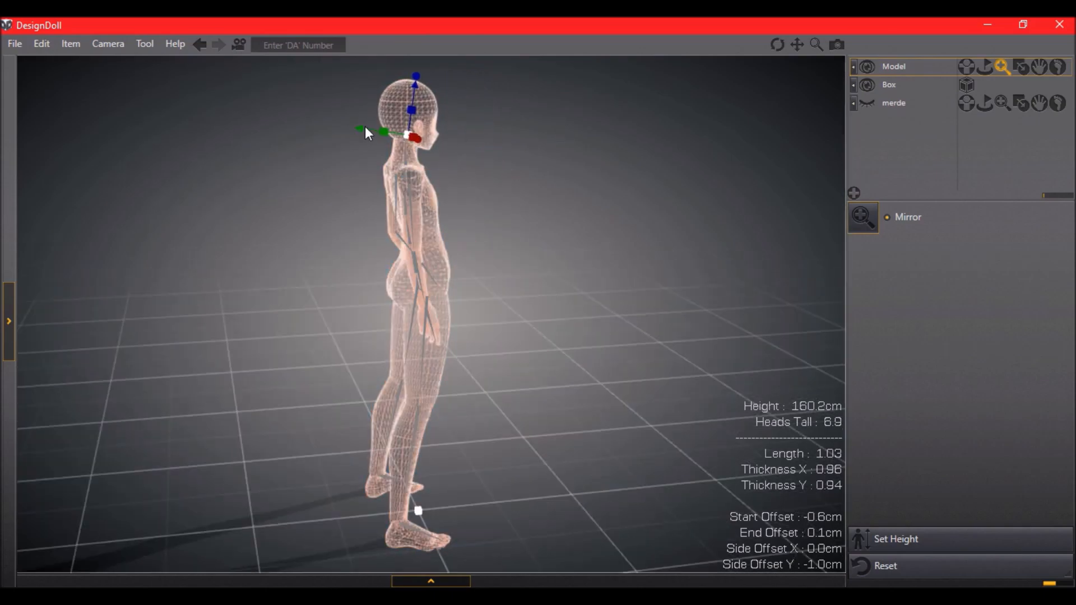
right_drag(367, 129, 605, 203)
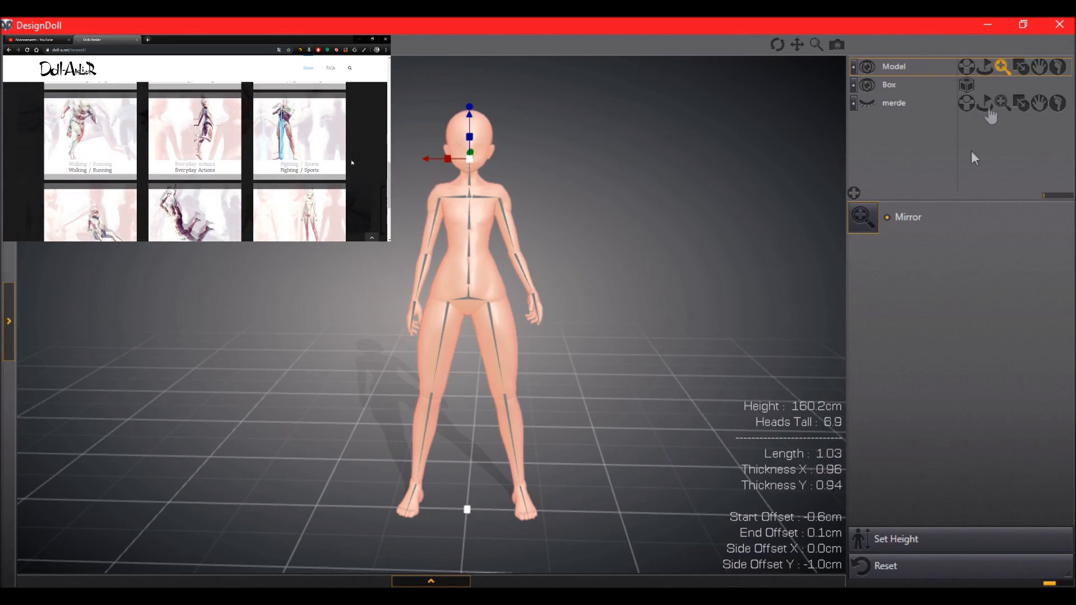
Step: Start blending preset looks on Model and mix several head shapes, raising one further down the list to 100
click(1021, 67)
scroll(686, 227, up, 3)
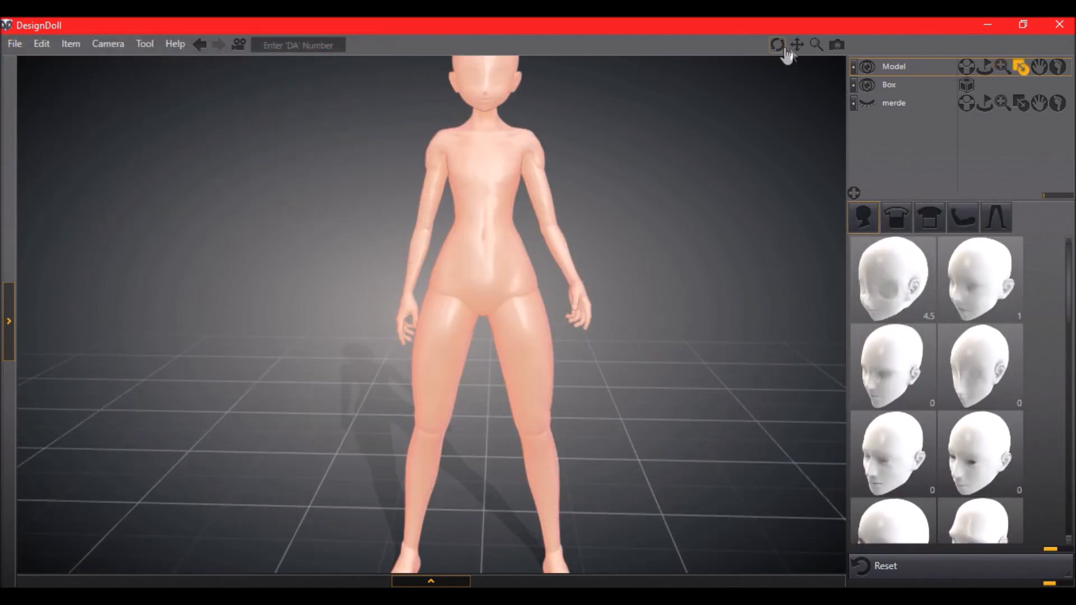
drag(797, 44, 799, 107)
drag(888, 287, 998, 275)
drag(971, 231, 946, 280)
mouse_move(961, 391)
mouse_down()
mouse_move(941, 314)
mouse_move(933, 354)
mouse_move(969, 372)
mouse_up()
scroll(919, 331, down, 3)
scroll(952, 359, down, 5)
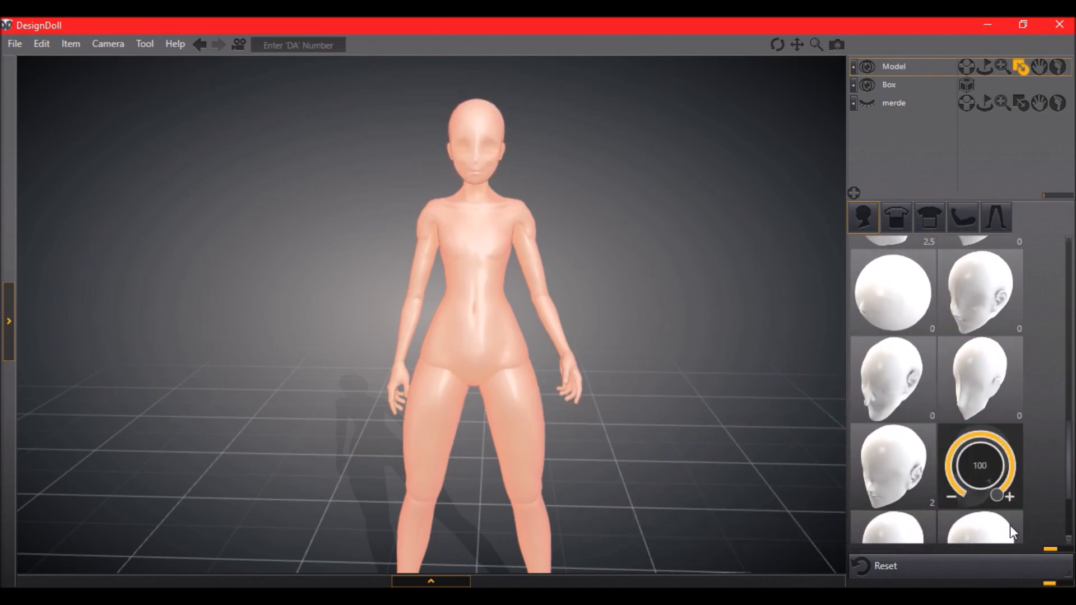
Step: Try several of the chest looks, set the broad muscular ones to 0 and the second look to 17
click(899, 219)
drag(876, 480, 868, 450)
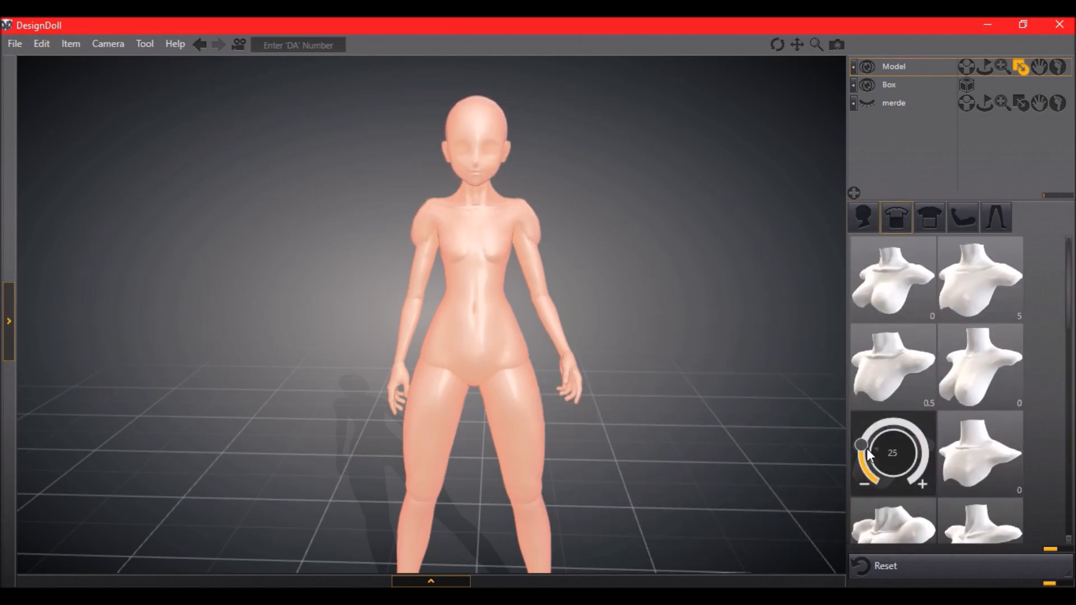
drag(878, 394, 916, 417)
drag(963, 307, 1000, 320)
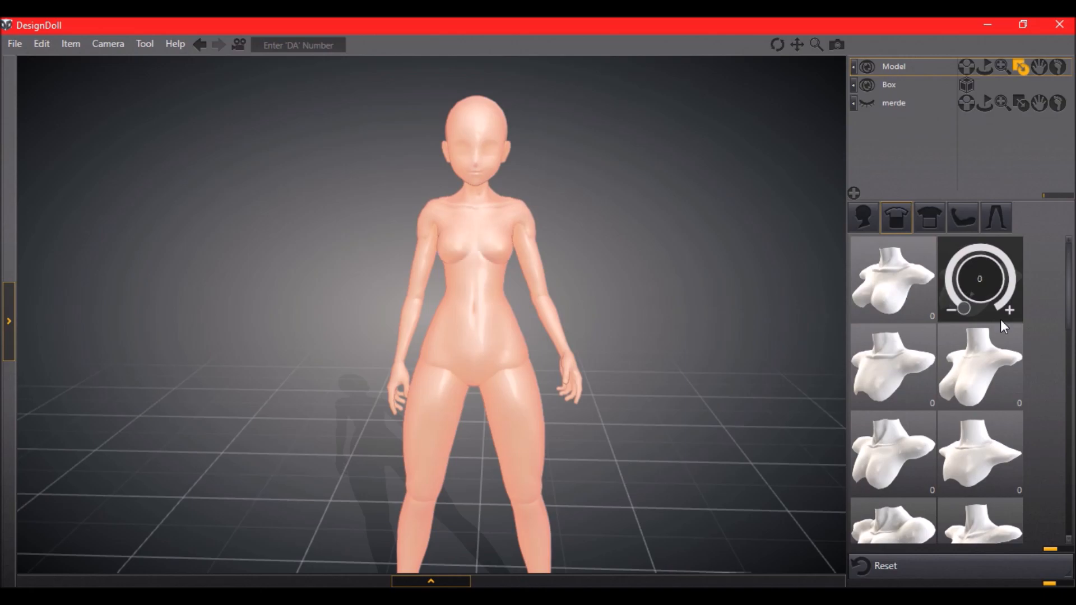
drag(952, 246, 961, 309)
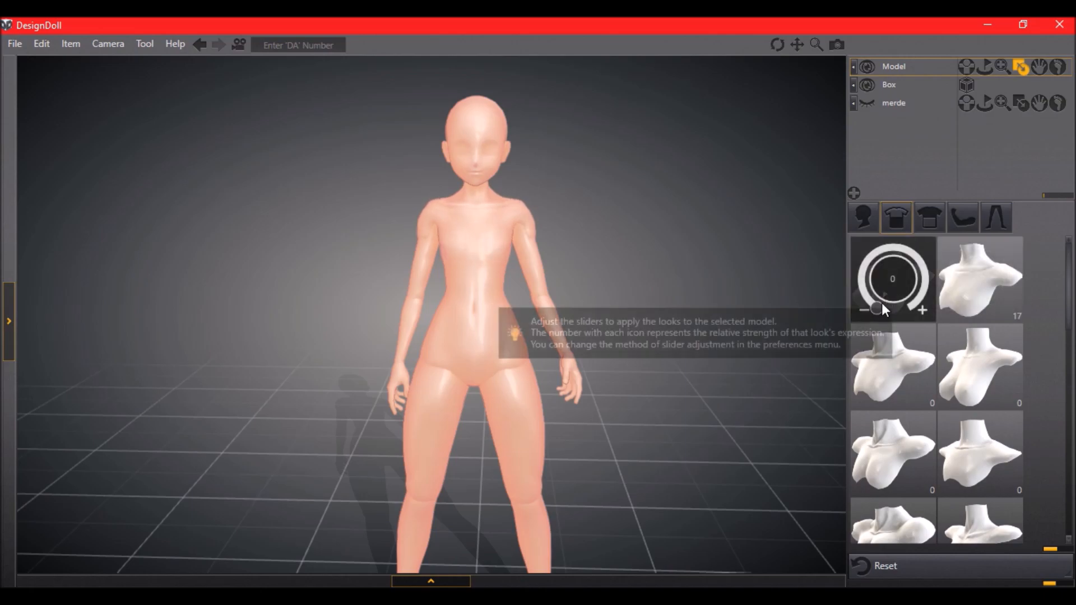
Step: Raise two fuller chest looks further down the list to 95 and 37
scroll(932, 336, down, 4)
scroll(953, 384, down, 8)
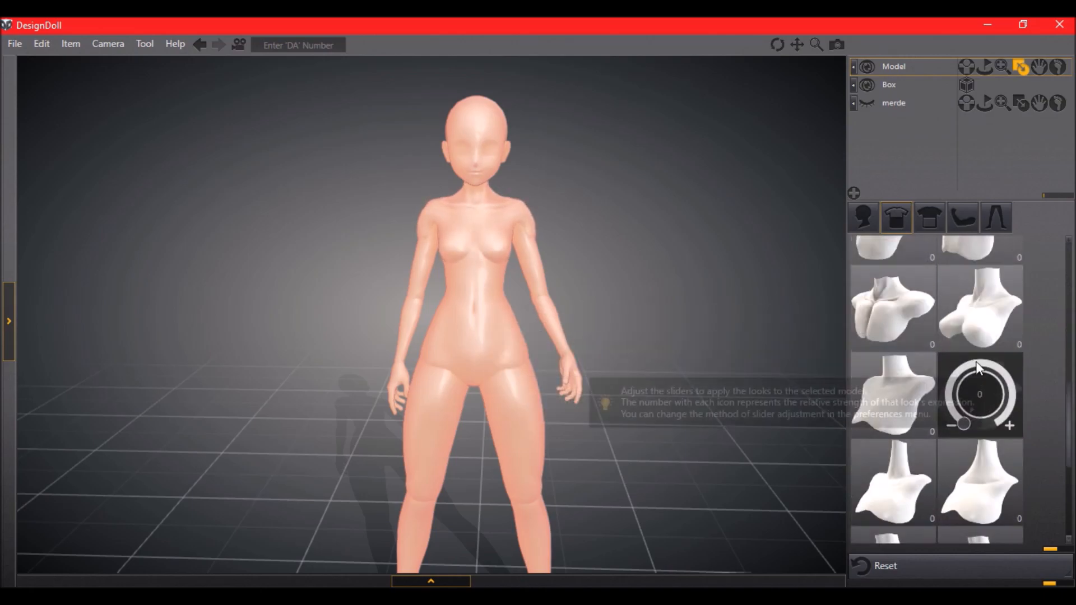
scroll(930, 442, up, 2)
drag(964, 469, 1012, 466)
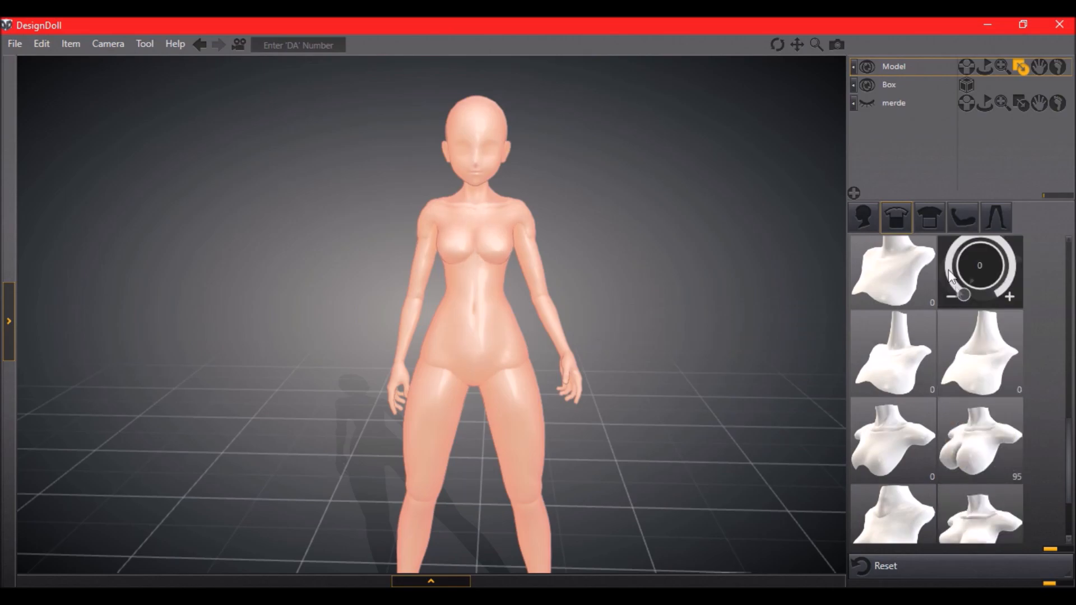
drag(963, 294, 957, 241)
right_drag(594, 294, 578, 335)
Step: Blend in more chest looks, setting the first to 48, the fourth to 51 and the second-to-last to 49
scroll(953, 341, up, 4)
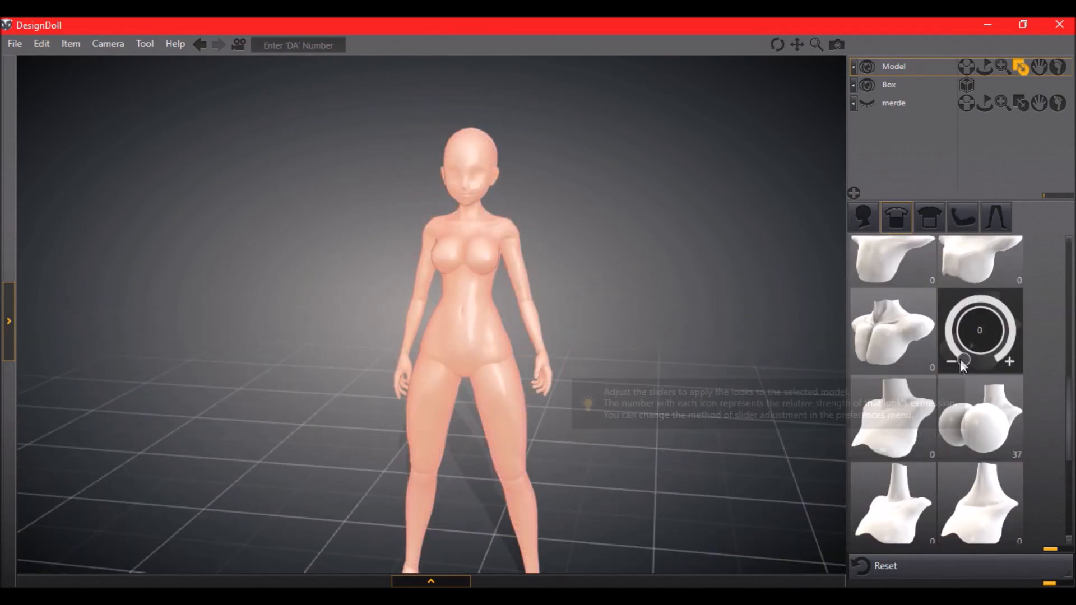
scroll(951, 303, up, 4)
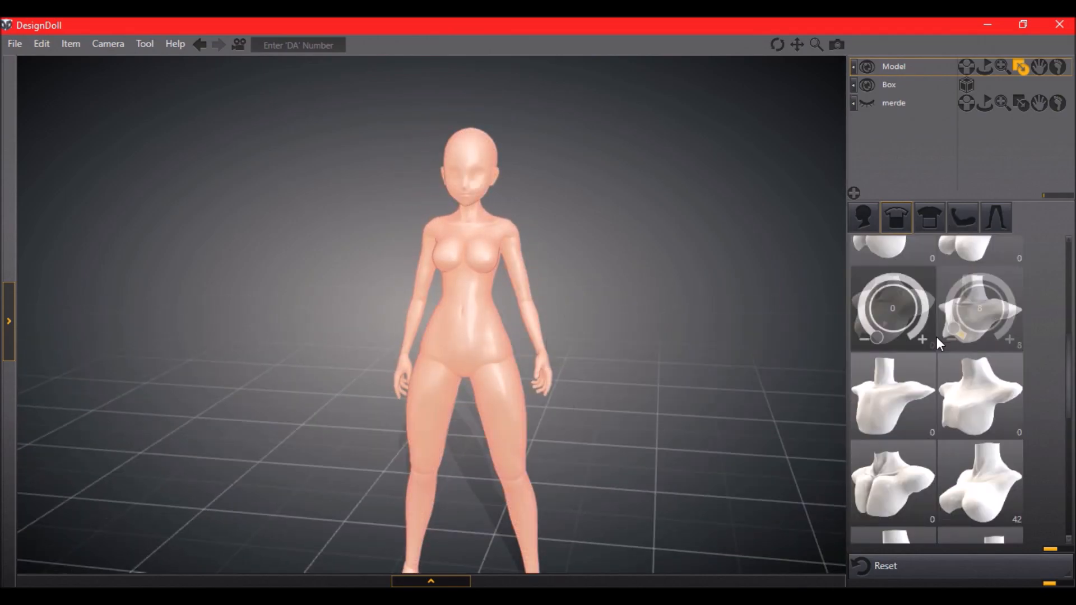
scroll(967, 370, down, 5)
mouse_move(982, 399)
mouse_down()
mouse_move(955, 404)
mouse_move(993, 404)
mouse_up()
scroll(977, 386, down, 1)
scroll(897, 362, up, 4)
drag(959, 288, 946, 250)
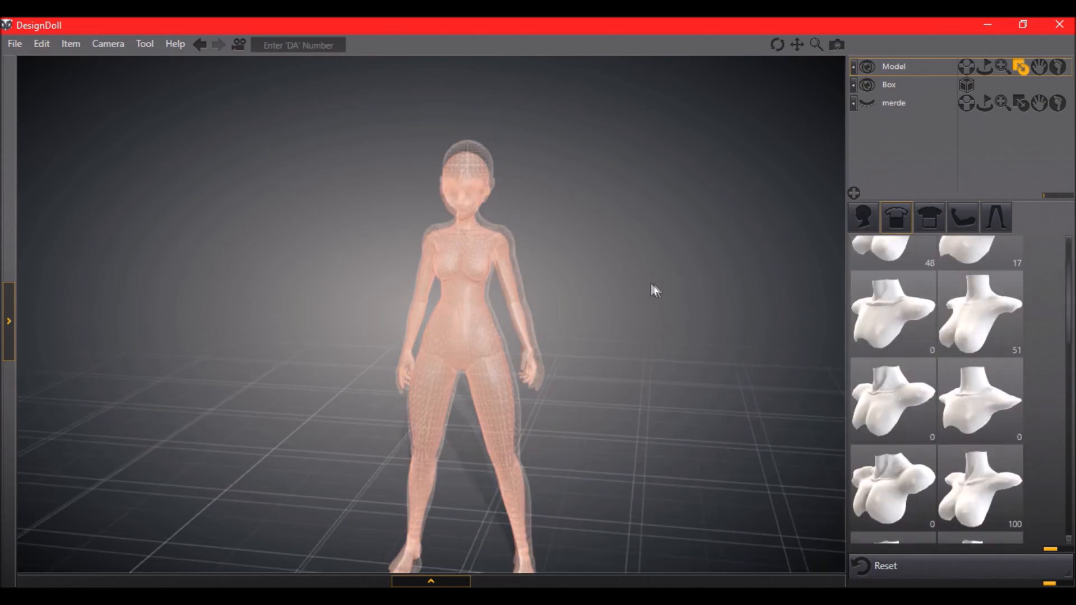
scroll(936, 359, down, 2)
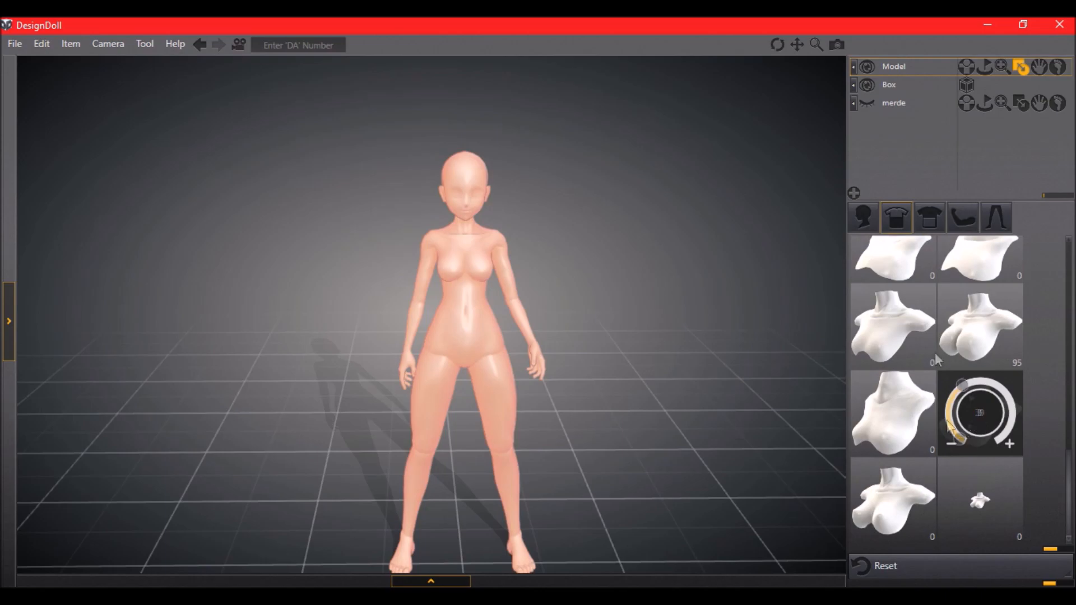
drag(876, 528, 853, 429)
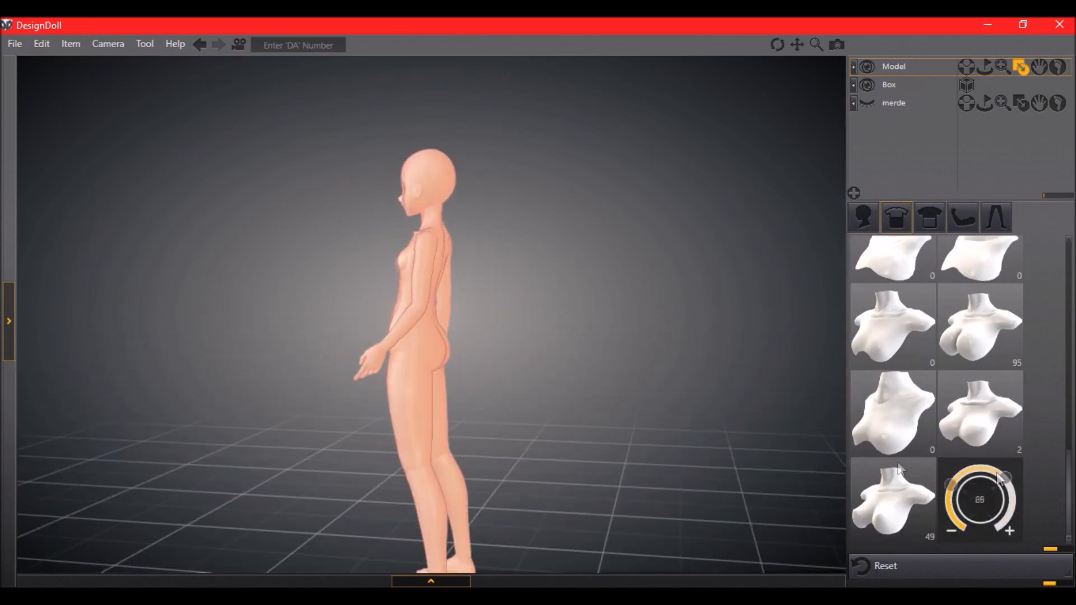
Step: Return to scaling Model's bones and reshape the chest bones, adjusting the upper torso's depth front to back
key(r)
click(471, 247)
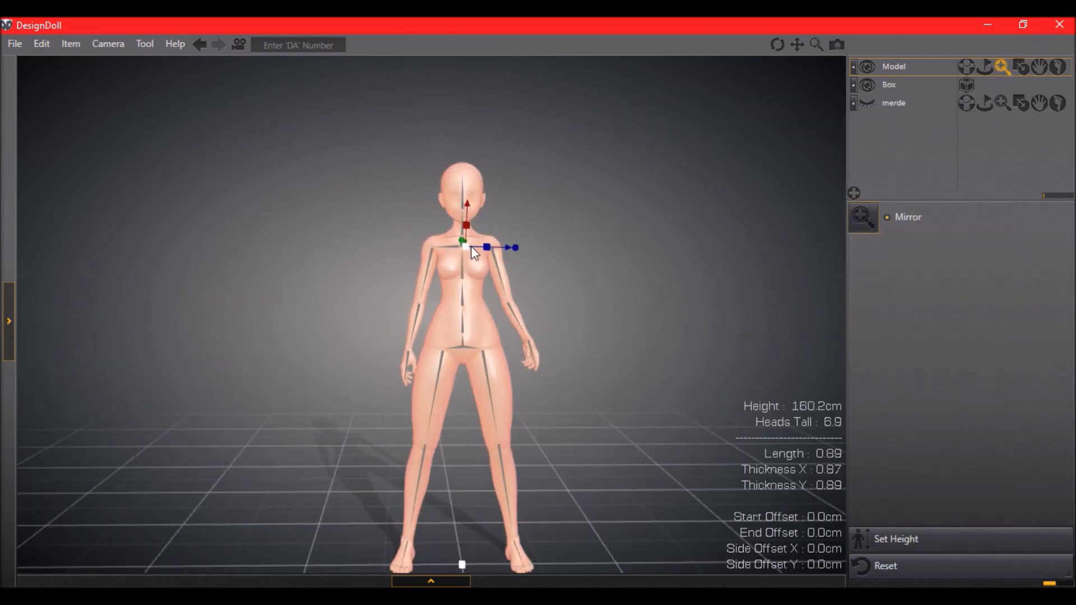
drag(471, 246, 438, 277)
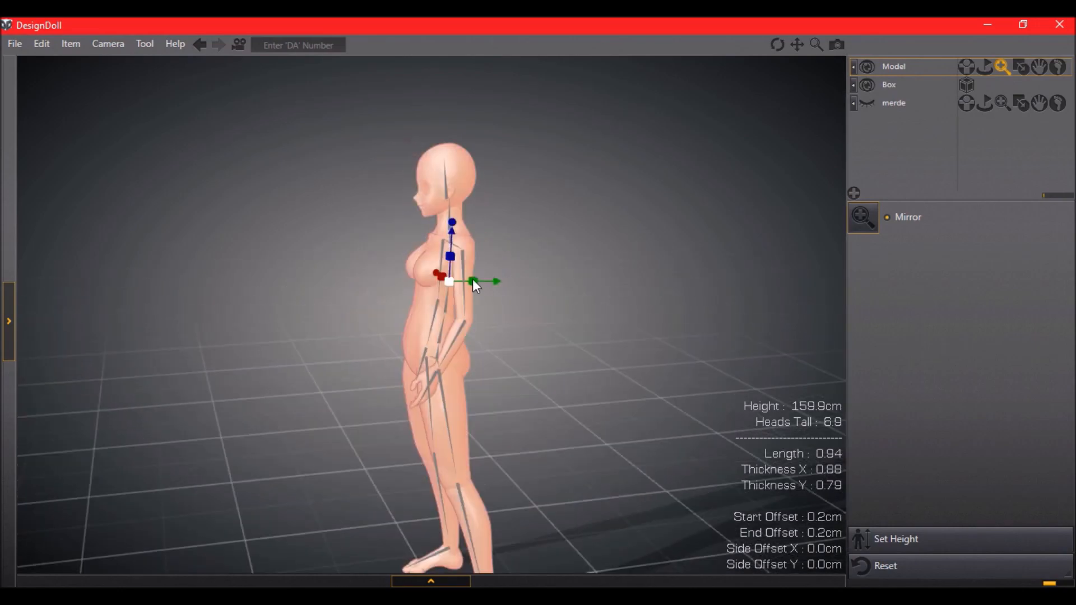
drag(473, 279, 499, 278)
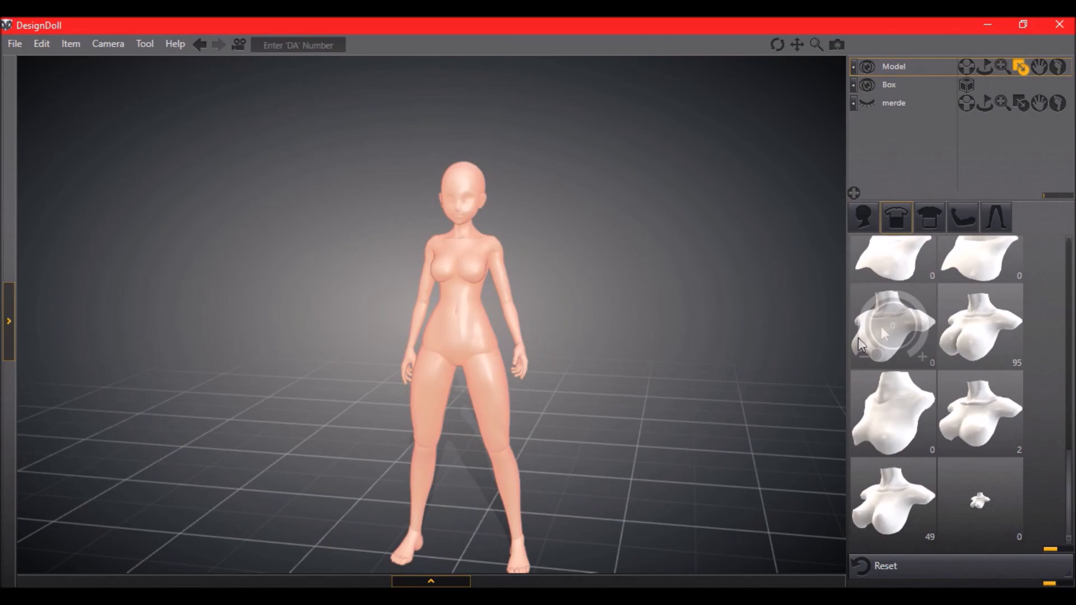
Step: Blend the abdomen looks, setting the first to 27, the second to 17 and the straight one in the third row to 0
click(931, 229)
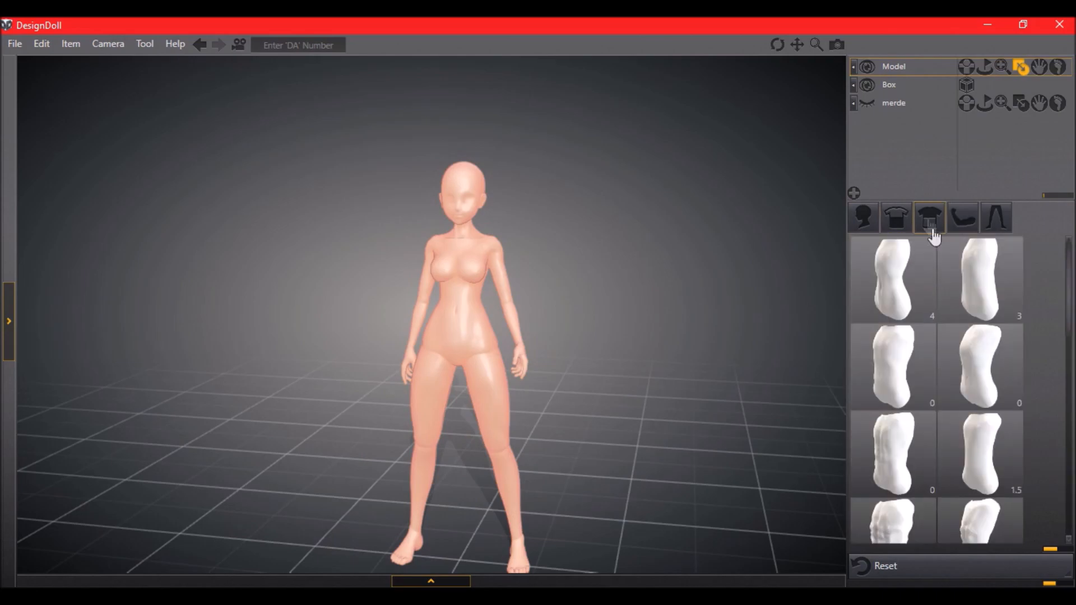
click(870, 307)
click(951, 308)
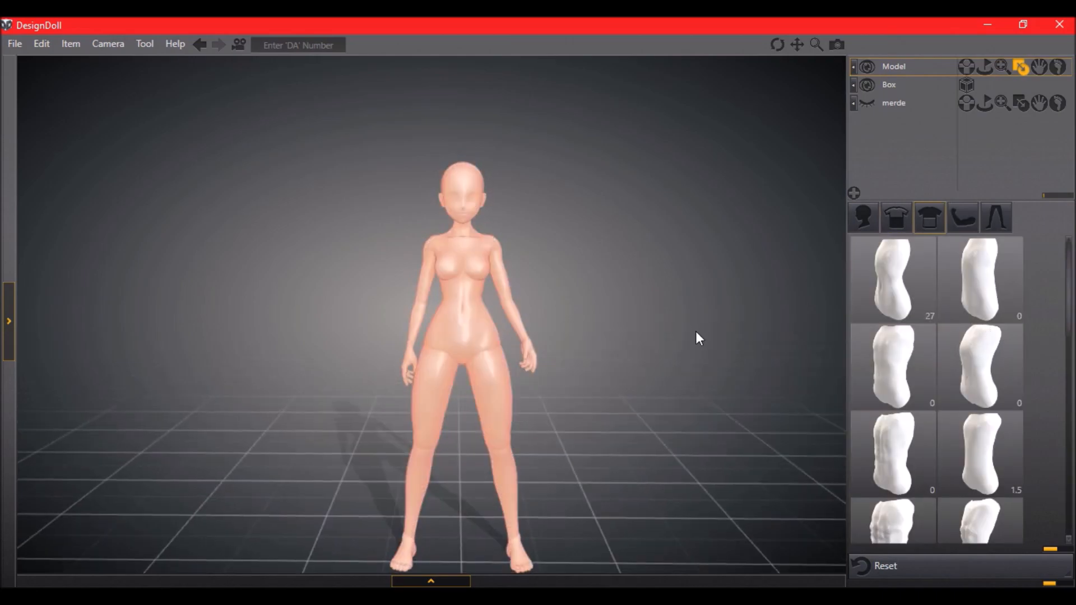
click(951, 298)
scroll(893, 386, down, 1)
click(893, 386)
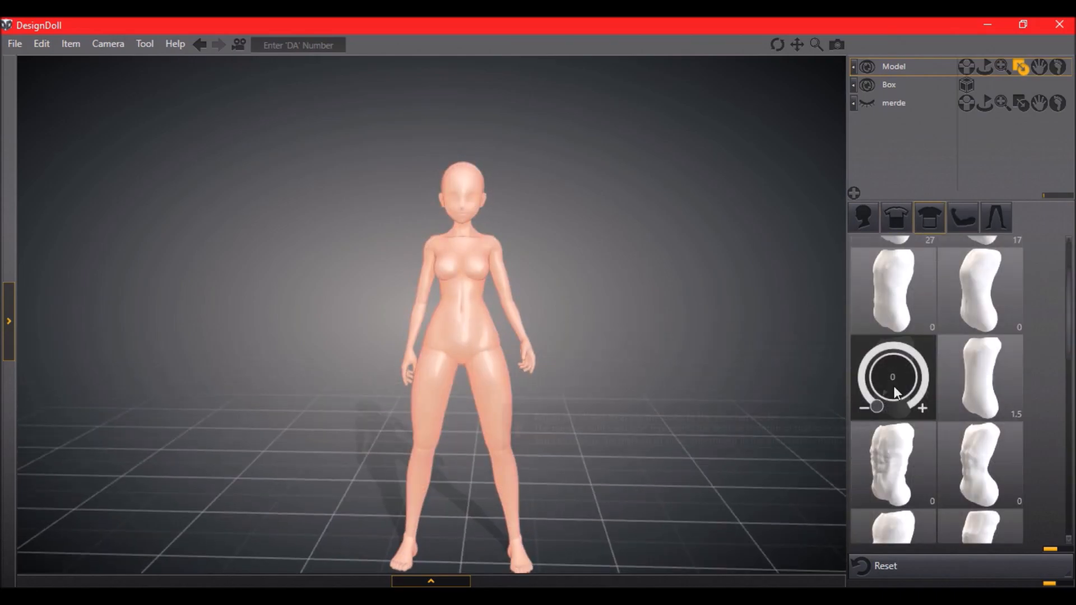
click(979, 376)
mouse_move(963, 406)
mouse_down()
mouse_move(948, 350)
mouse_move(952, 405)
mouse_up()
Step: Try the remaining abdomen looks further down the list, setting the curved-back one to 26
scroll(946, 368, down, 1)
drag(962, 455, 928, 393)
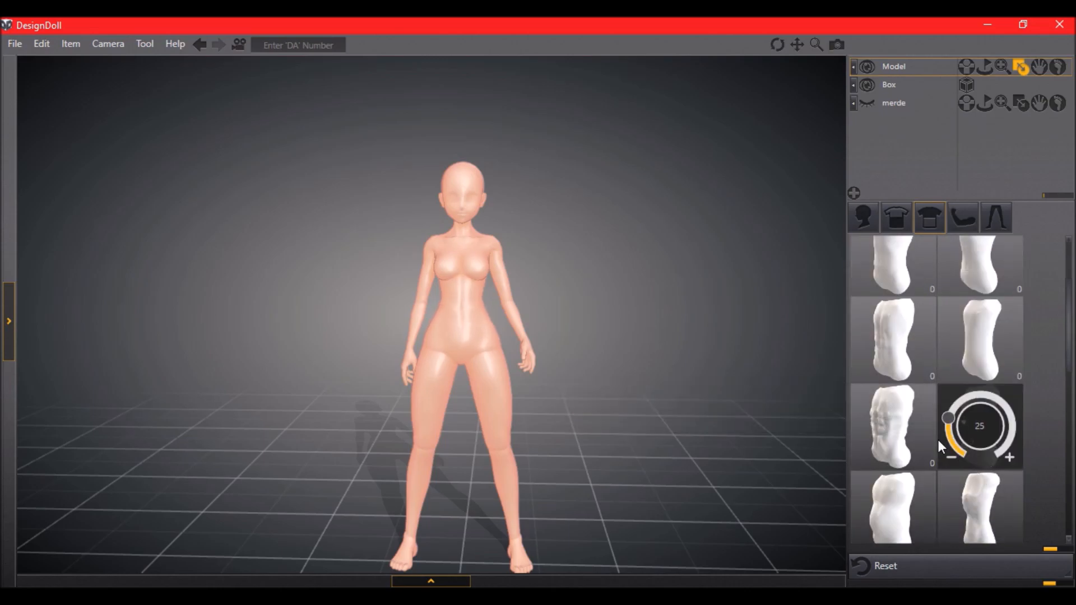
drag(938, 440, 961, 453)
scroll(960, 409, down, 7)
drag(875, 449, 845, 434)
drag(840, 389, 845, 404)
scroll(897, 416, down, 2)
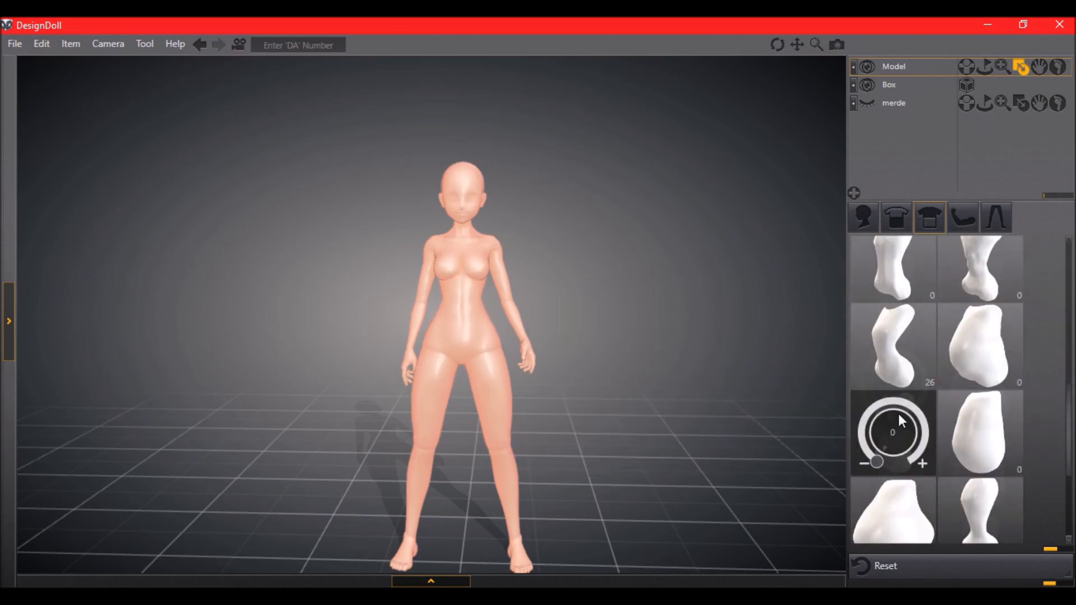
mouse_move(877, 460)
mouse_down()
mouse_move(851, 399)
mouse_move(876, 462)
mouse_up()
scroll(927, 412, down, 3)
scroll(936, 417, up, 7)
drag(954, 442, 951, 409)
Step: Look over the arm looks and blend the leg looks, setting the third to 6, the sixth to 5 and the seventh to 4
click(962, 217)
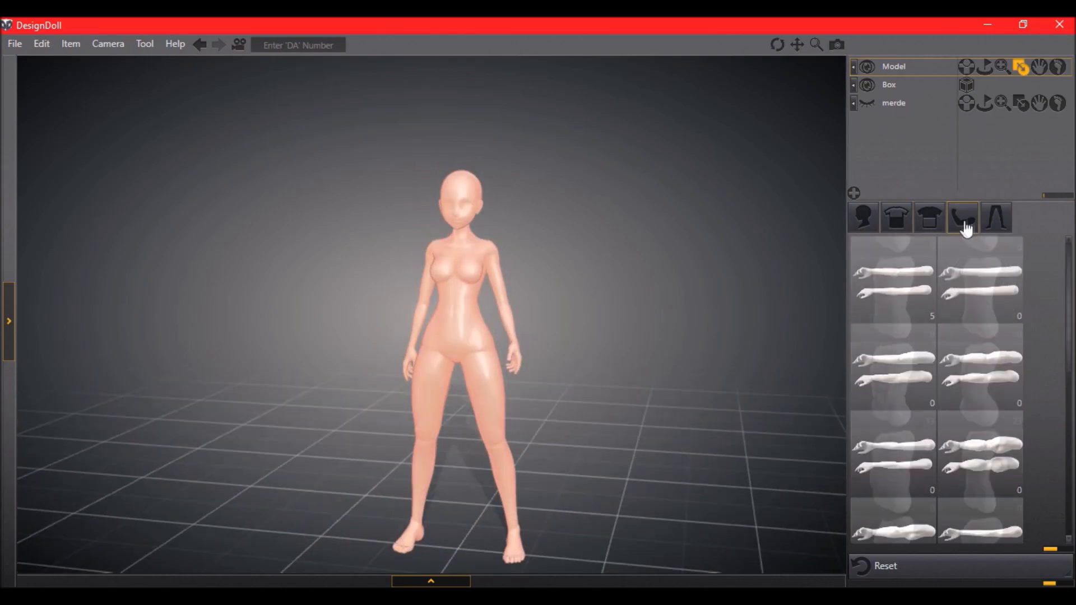
mouse_move(861, 289)
scroll(924, 308, down, 4)
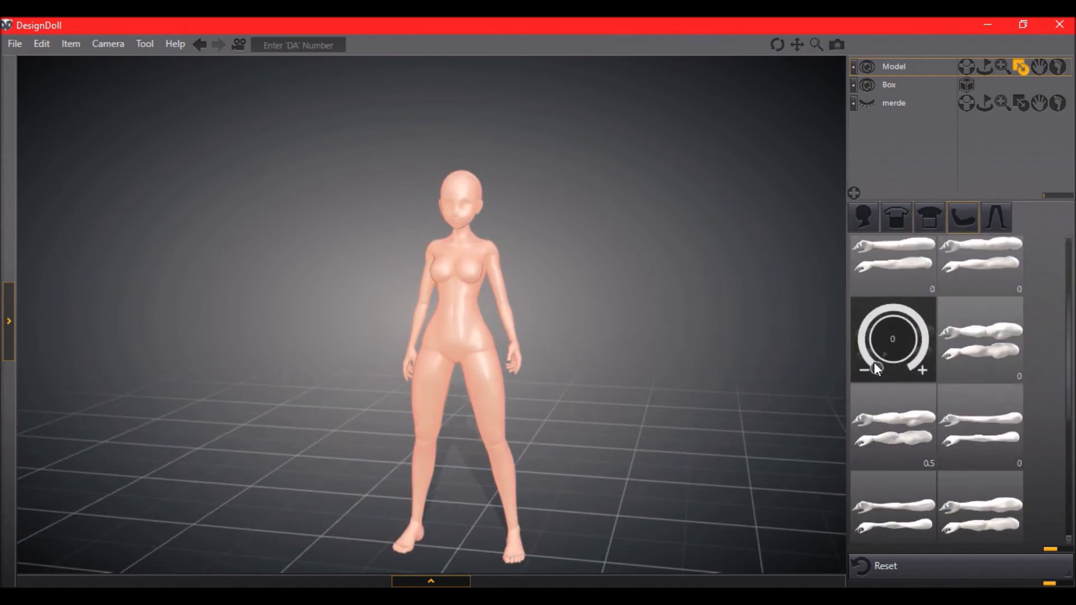
click(995, 218)
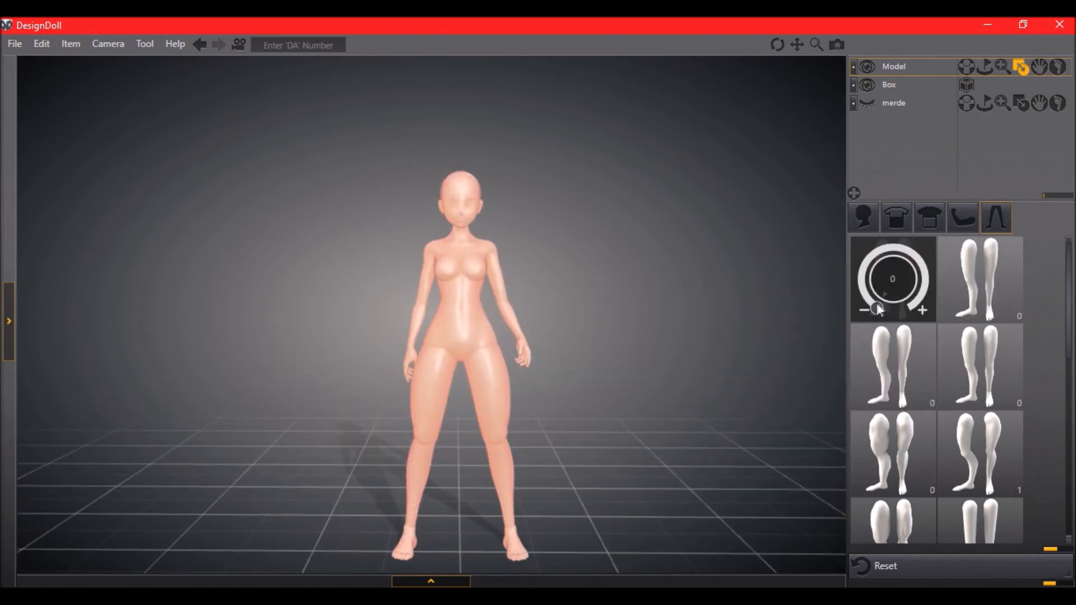
drag(877, 309, 857, 317)
mouse_move(865, 393)
mouse_down()
mouse_move(853, 374)
mouse_move(869, 391)
mouse_up()
mouse_move(961, 393)
mouse_down()
mouse_move(947, 374)
mouse_move(965, 399)
mouse_up()
mouse_move(874, 480)
mouse_down()
mouse_move(862, 468)
mouse_move(879, 486)
mouse_up()
mouse_move(961, 480)
mouse_down()
mouse_move(940, 459)
mouse_move(966, 479)
mouse_up()
scroll(879, 417, down, 2)
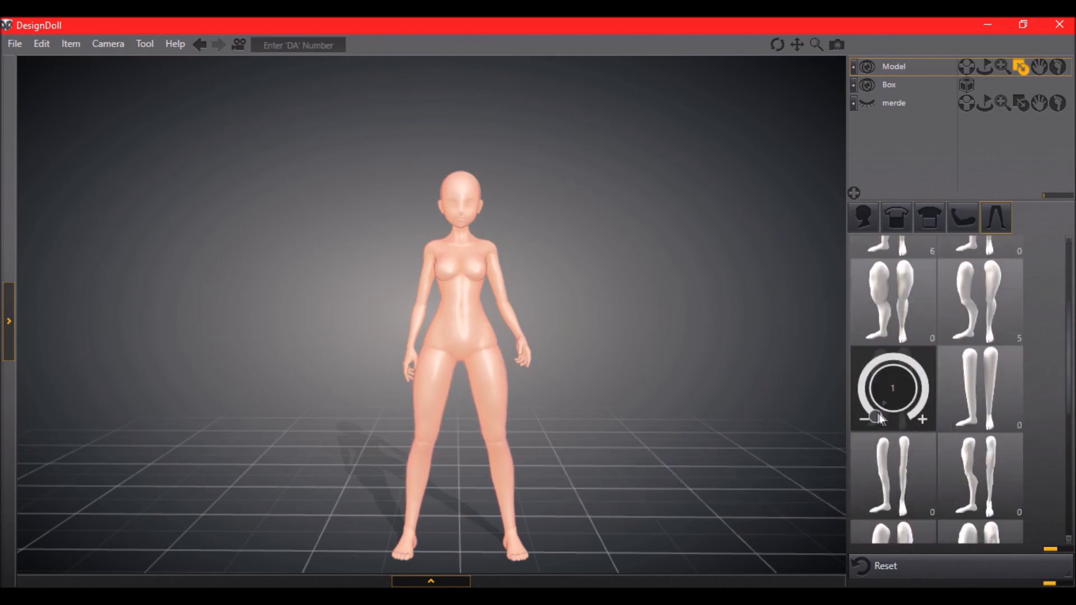
drag(879, 419, 868, 411)
right_drag(694, 359, 589, 332)
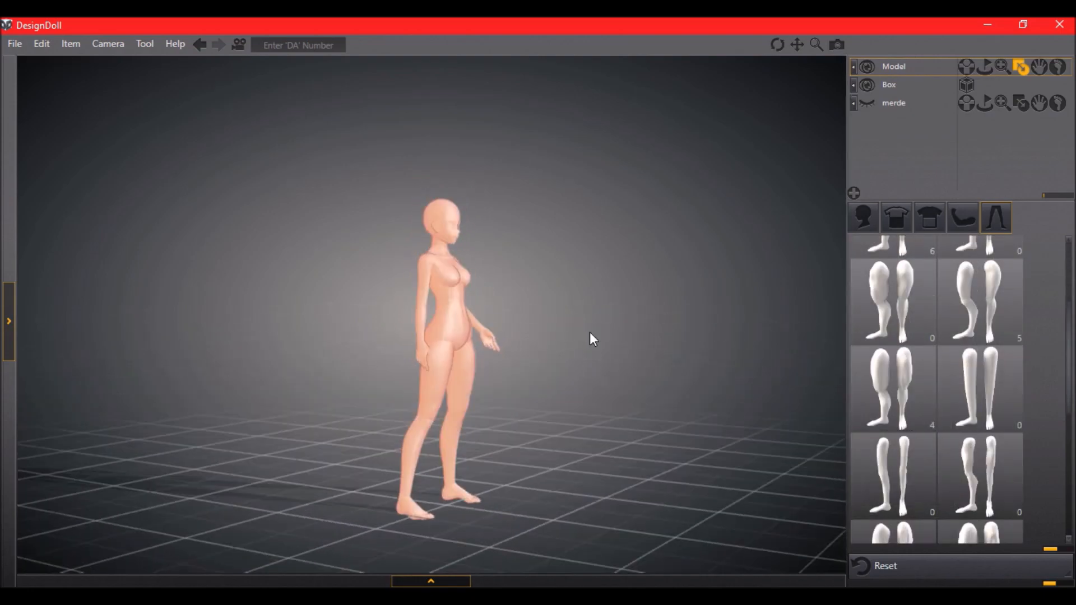
Step: Show Model's movement and rotation handles and view them from the front and from above
click(984, 67)
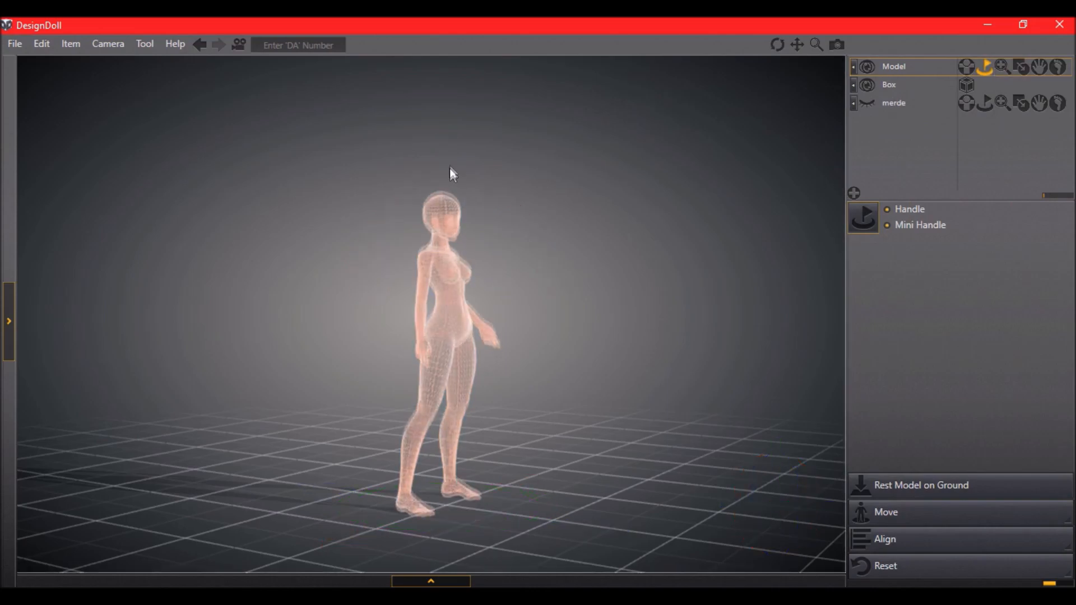
right_drag(495, 187, 398, 207)
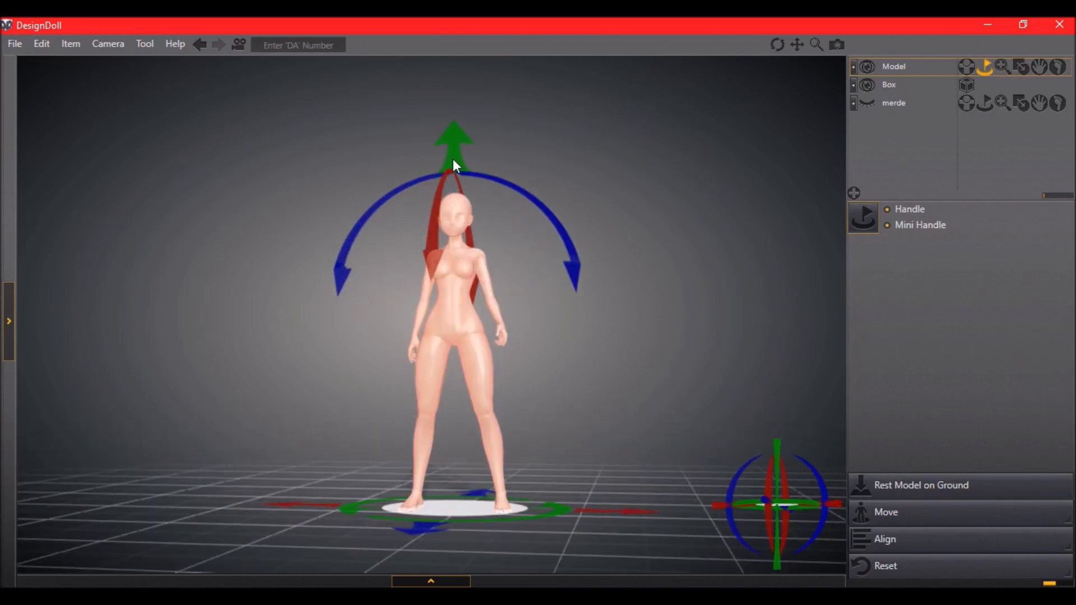
right_drag(451, 156, 703, 304)
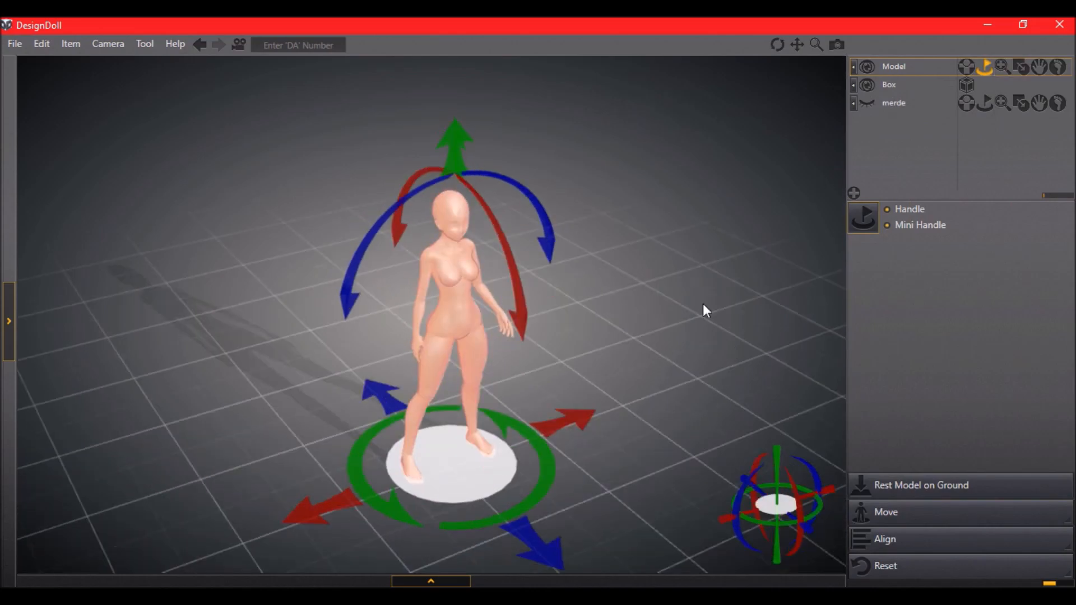
Step: Pose Model's left hand by bending the index finger and thumb, straightening the other three fingers and adjusting the finger spread
click(1001, 106)
click(1039, 68)
scroll(499, 278, up, 5)
mouse_move(930, 269)
mouse_down()
mouse_move(931, 286)
mouse_move(932, 262)
mouse_up()
drag(977, 276, 977, 330)
drag(1013, 290, 1013, 268)
drag(972, 325, 972, 264)
drag(886, 408, 895, 427)
drag(1050, 282, 1049, 262)
drag(930, 264, 930, 293)
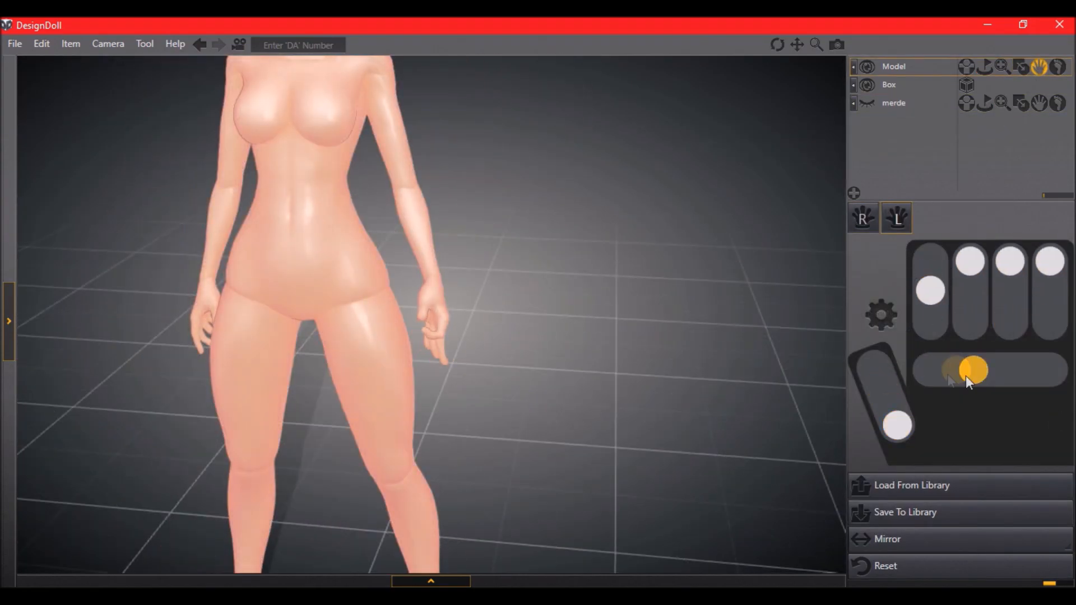
drag(966, 375, 1048, 375)
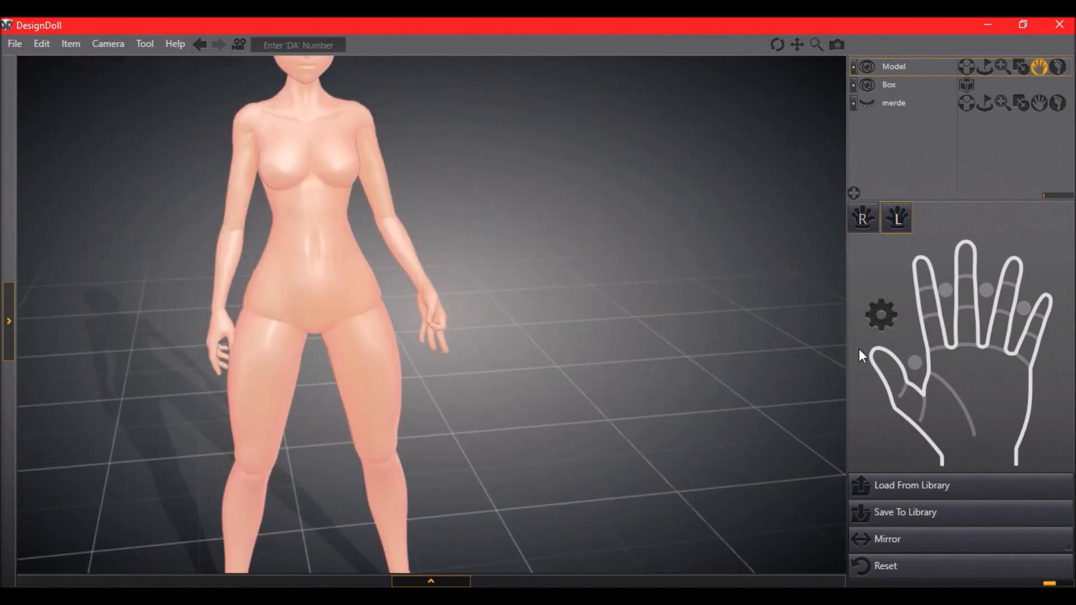
Step: Try several library hand poses on Model's left hand, including the fist, the pinch and the flat open palm
click(946, 487)
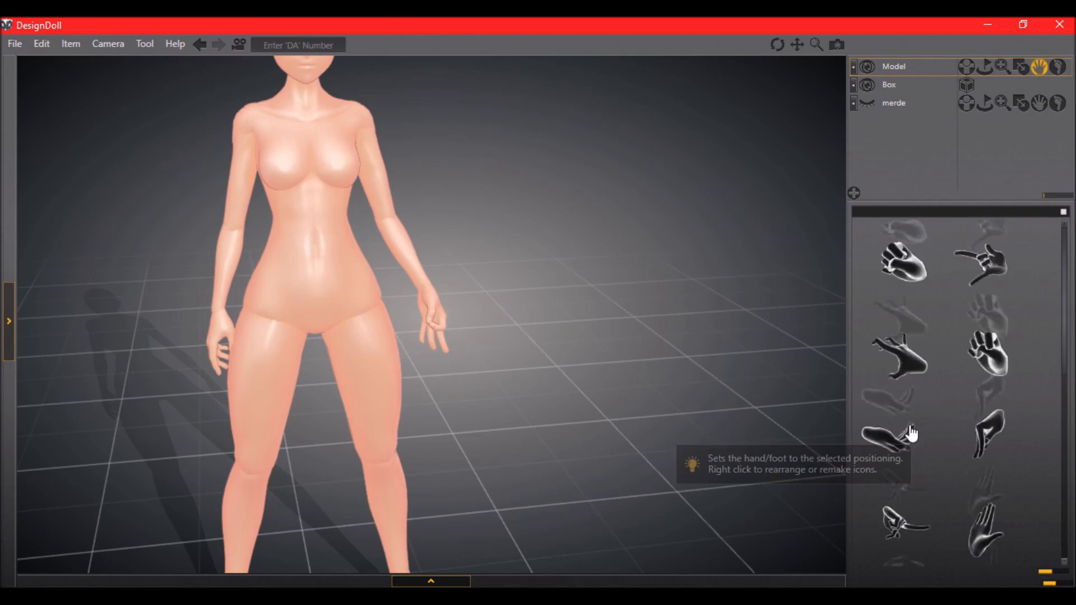
click(981, 264)
click(987, 352)
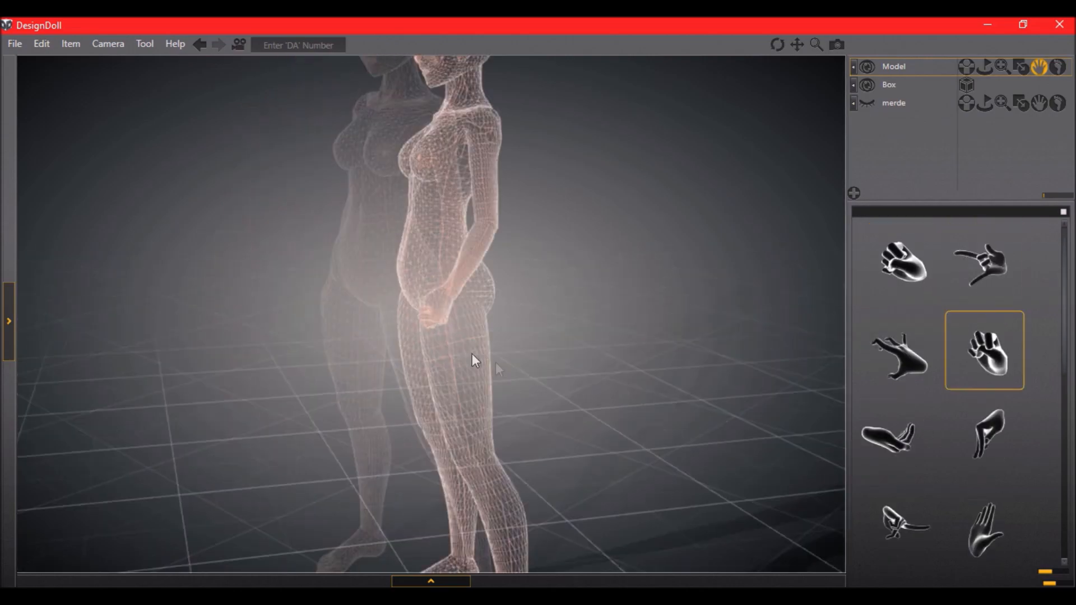
click(896, 350)
click(889, 437)
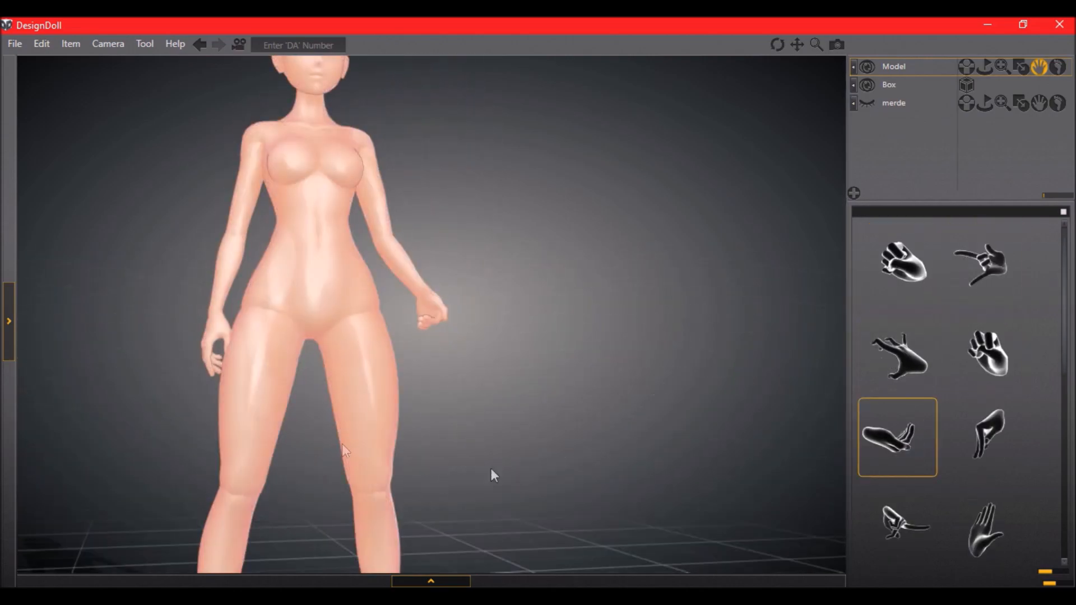
click(985, 434)
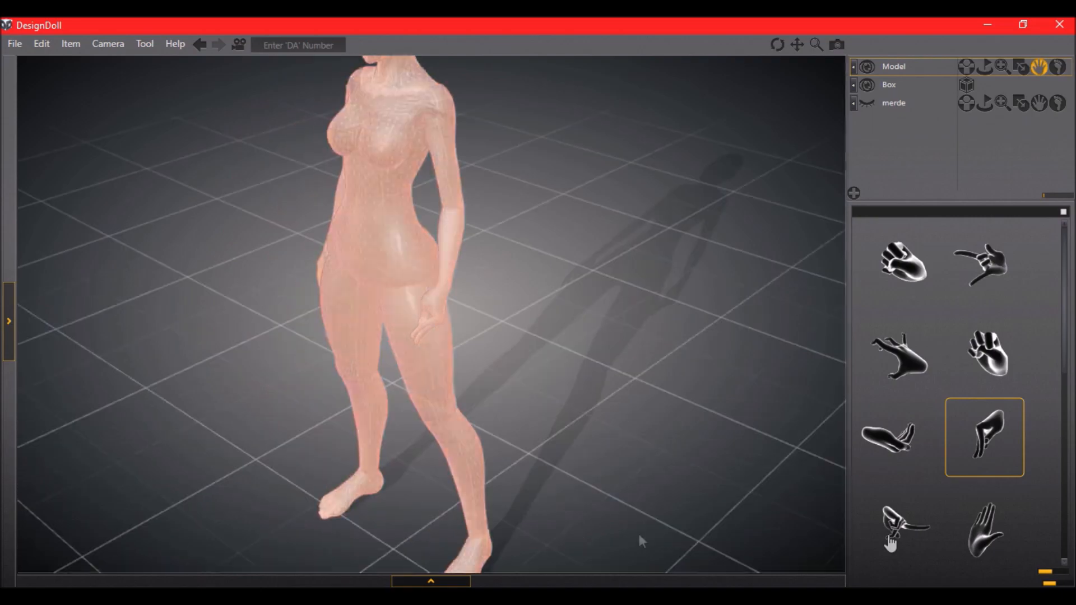
click(984, 527)
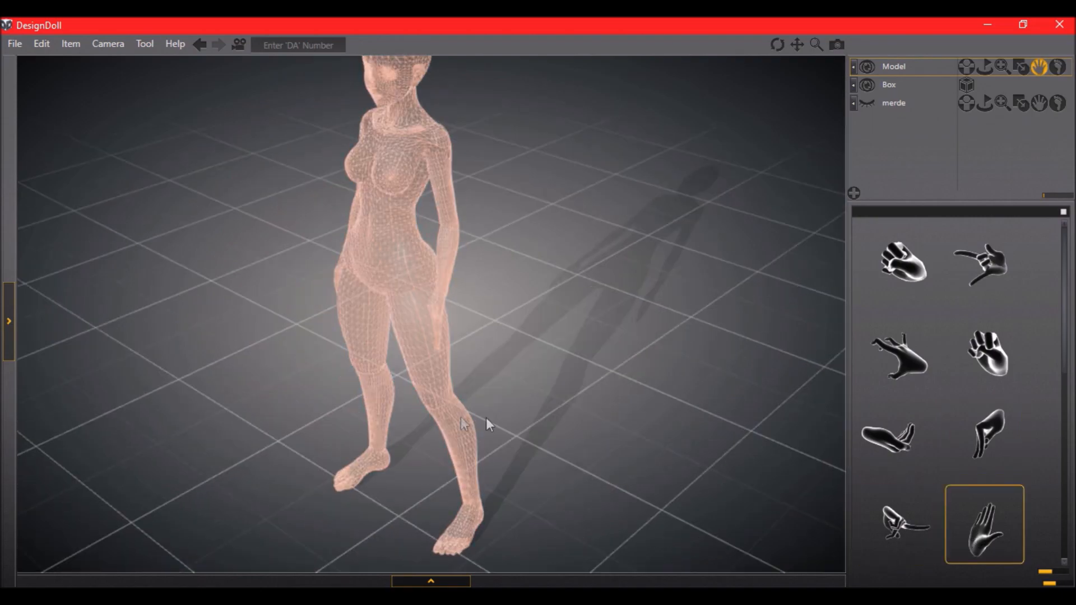
Step: Try more library poses further down the list on the left hand, finishing with the upright pinching pose
scroll(893, 394, down, 3)
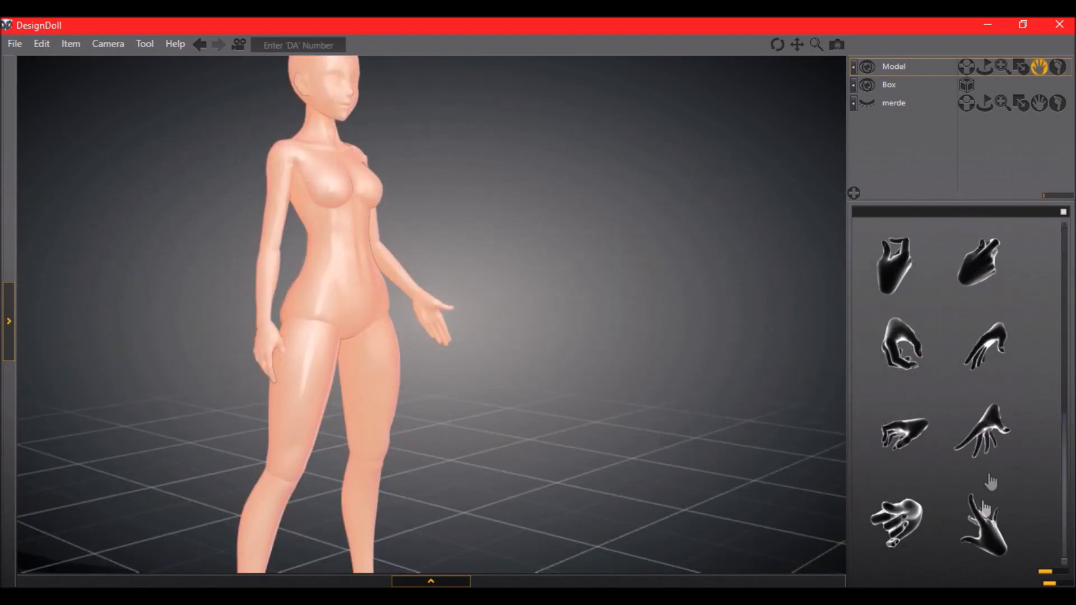
click(897, 519)
click(985, 347)
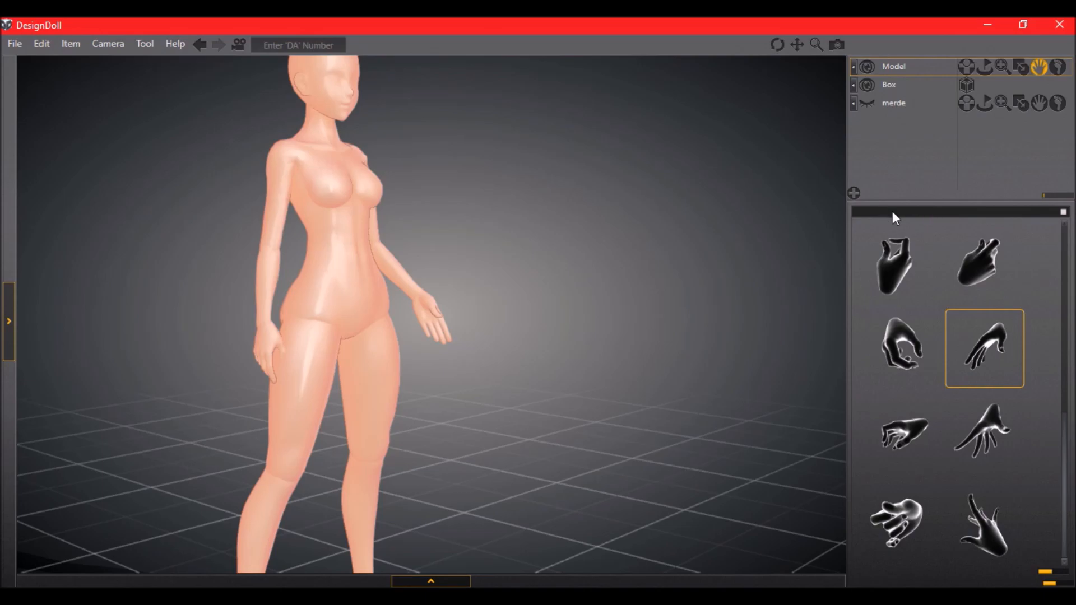
click(899, 252)
click(1063, 213)
Step: Curl the little, ring and middle fingers of Model's right hand individually
right_drag(521, 412, 458, 335)
click(863, 222)
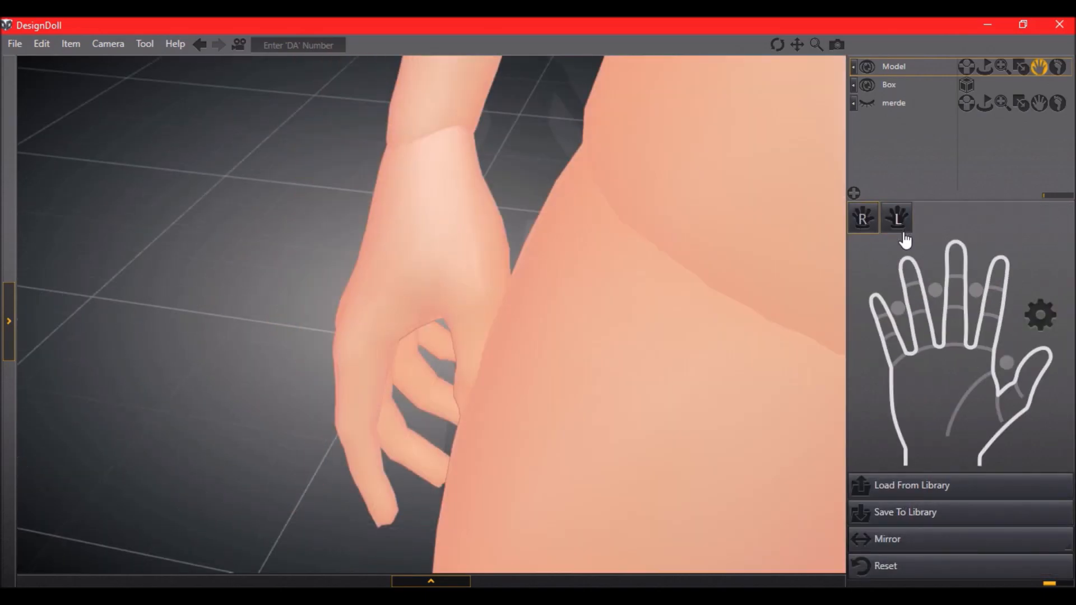
click(1040, 315)
drag(916, 280, 919, 308)
drag(876, 280, 875, 324)
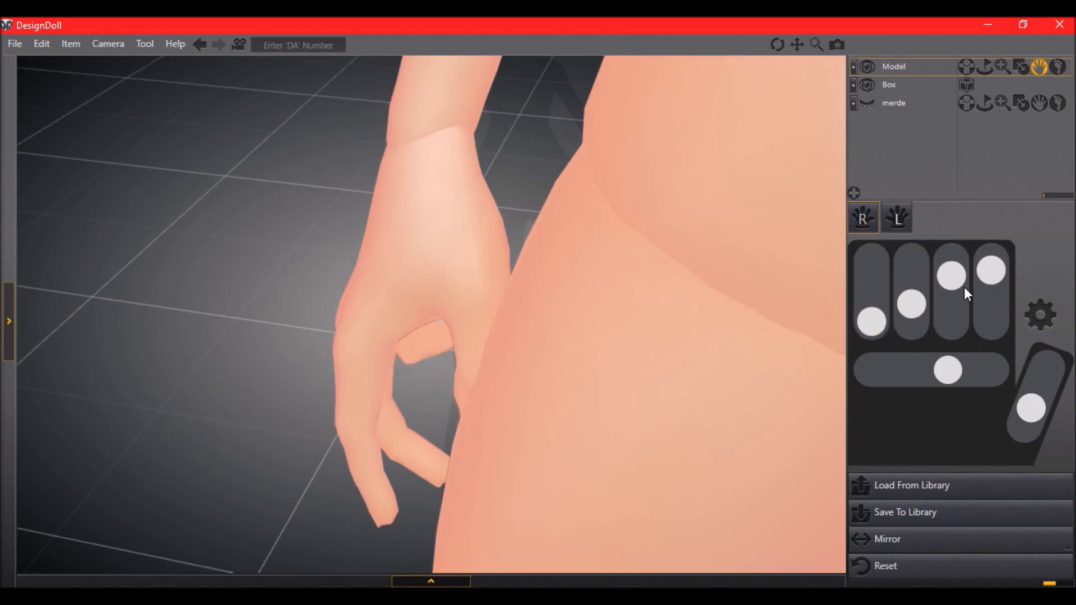
drag(959, 283, 957, 314)
Step: Straighten only the right hand's middle finger, curl the ring and index fingers, and extend the thumb outward
scroll(576, 287, up, 2)
scroll(551, 281, down, 4)
right_drag(546, 287, 653, 248)
drag(912, 304, 912, 261)
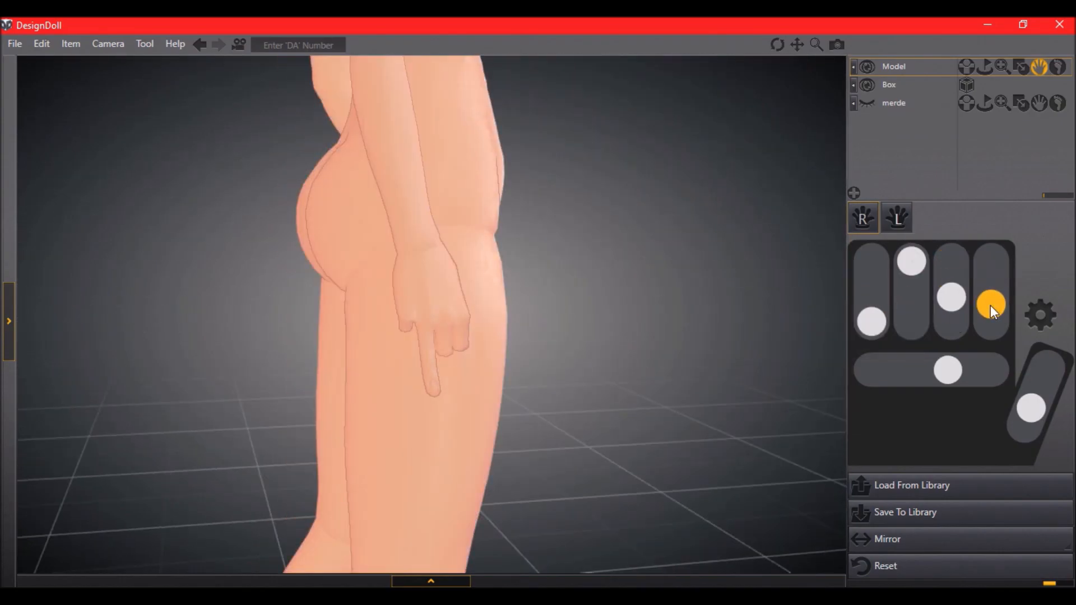
right_drag(650, 328, 507, 337)
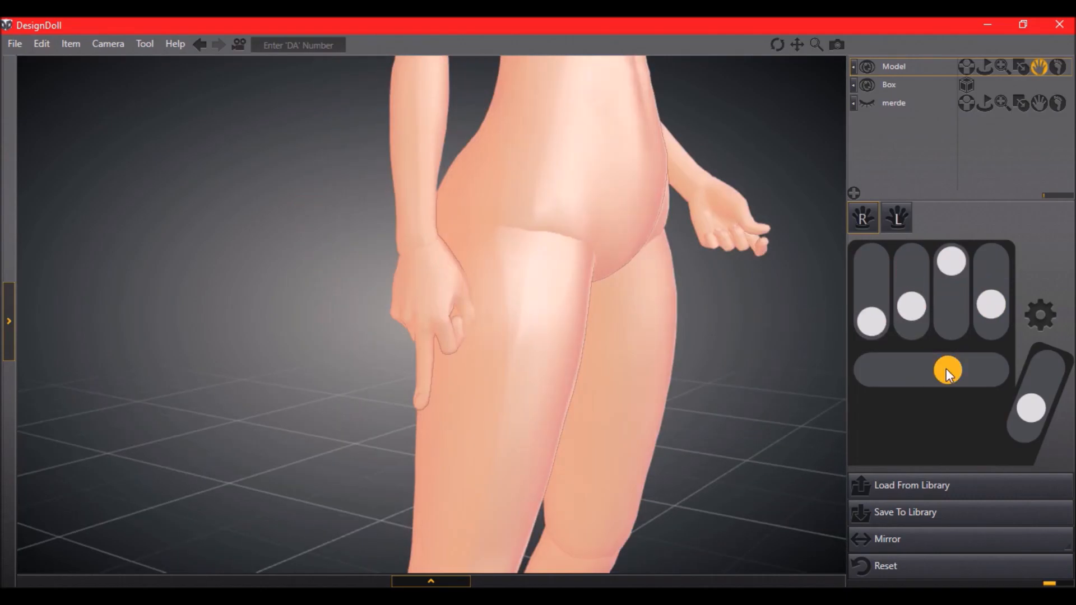
mouse_move(603, 357)
right_down()
mouse_move(474, 362)
mouse_move(600, 364)
right_up()
drag(1031, 408, 1057, 367)
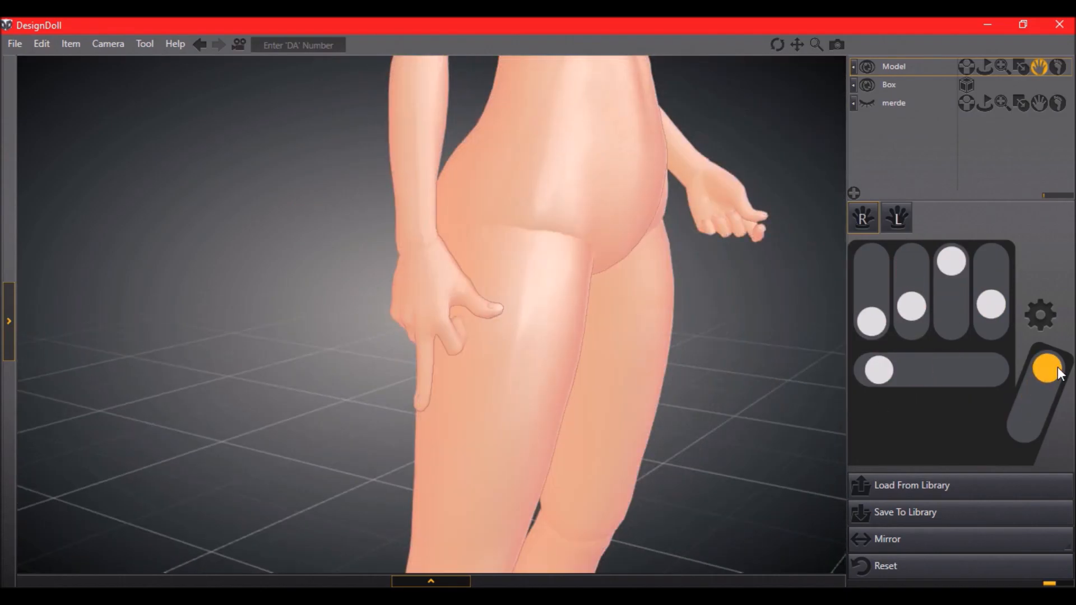
Step: Show Model's pose handles and raise the right hand in front of the right shoulder
right_drag(546, 387, 706, 393)
right_drag(493, 430, 264, 434)
click(966, 66)
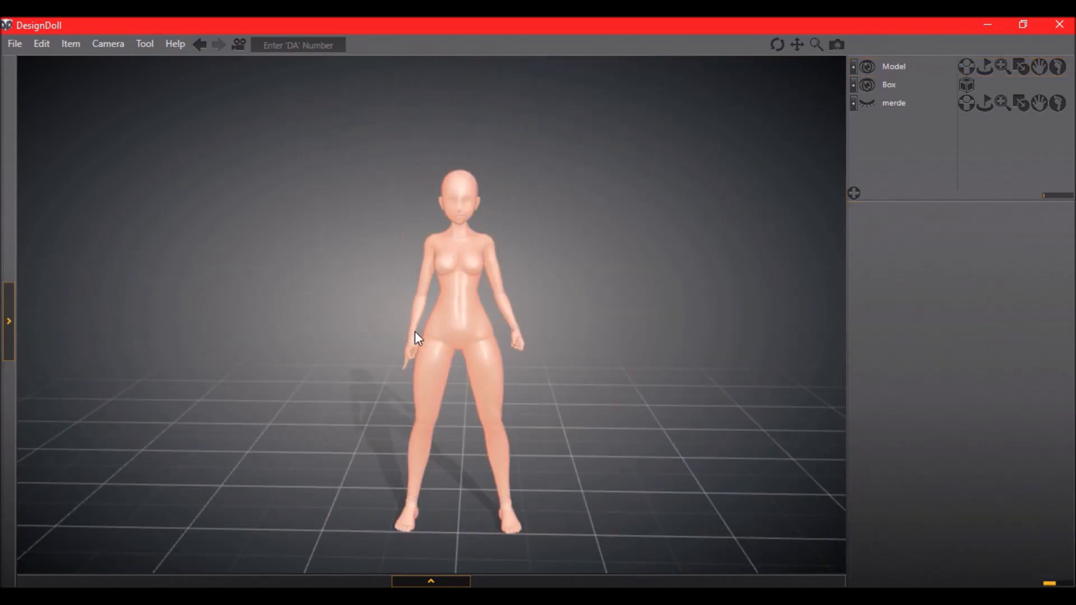
click(413, 335)
drag(402, 335, 412, 279)
right_drag(412, 279, 436, 238)
mouse_move(435, 239)
mouse_down()
mouse_move(413, 245)
mouse_move(442, 247)
mouse_up()
right_drag(443, 246, 442, 302)
scroll(444, 239, up, 2)
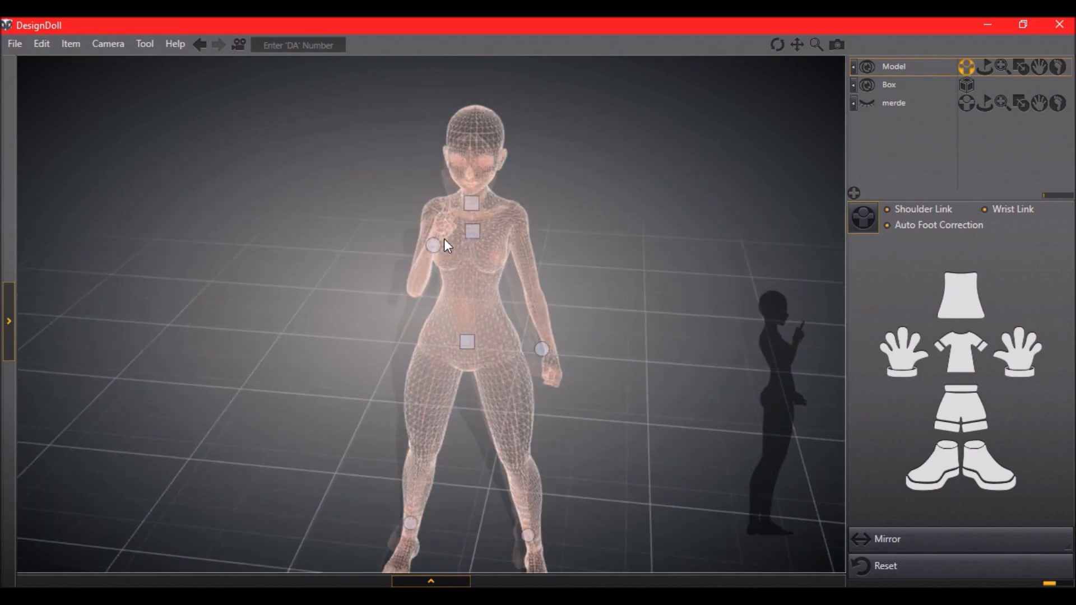
Step: Adjust the raised right arm so the hand sits beside the chin, and shift the neck slightly
mouse_move(432, 231)
drag(442, 226, 446, 203)
right_drag(446, 203, 570, 226)
drag(512, 209, 466, 284)
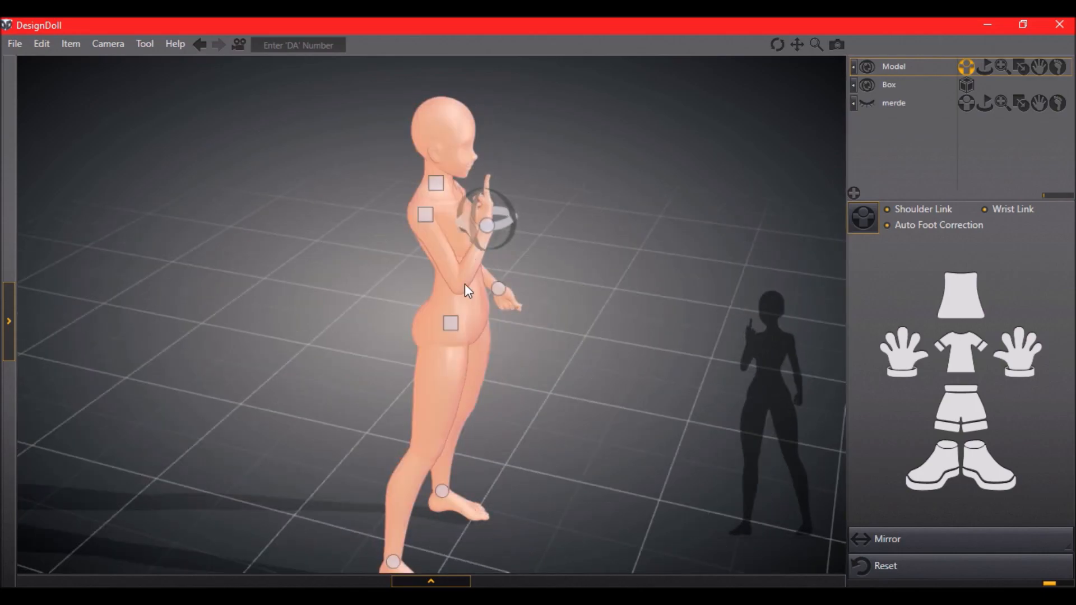
drag(475, 245, 451, 275)
drag(483, 220, 485, 209)
right_drag(484, 211, 451, 189)
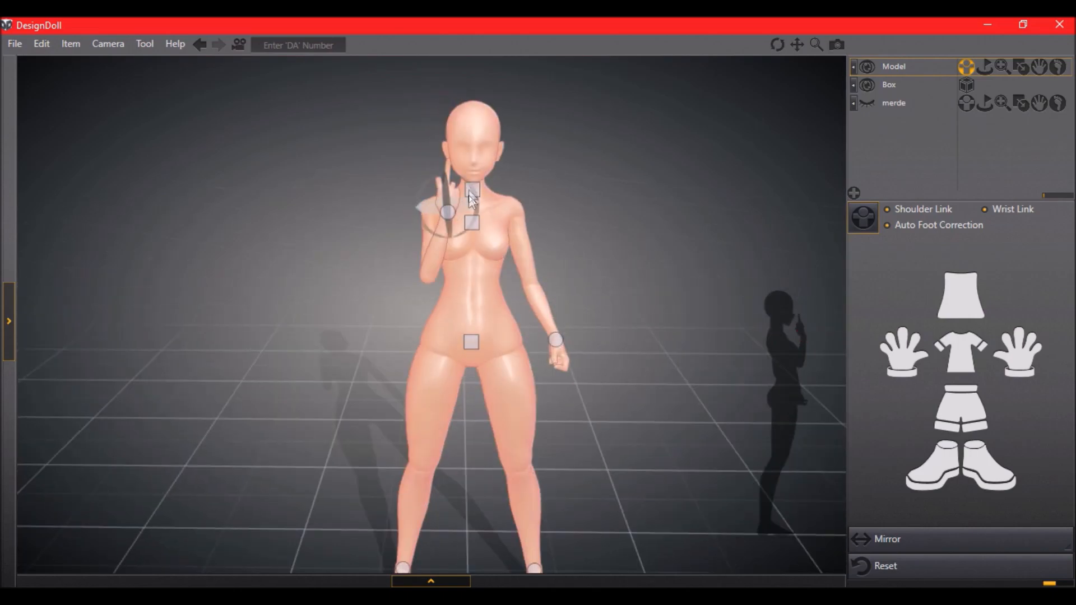
drag(469, 194, 481, 209)
Step: Focus the view in turn on Model's hands, torso, neck and left foot, ending at the head
click(918, 356)
click(1017, 357)
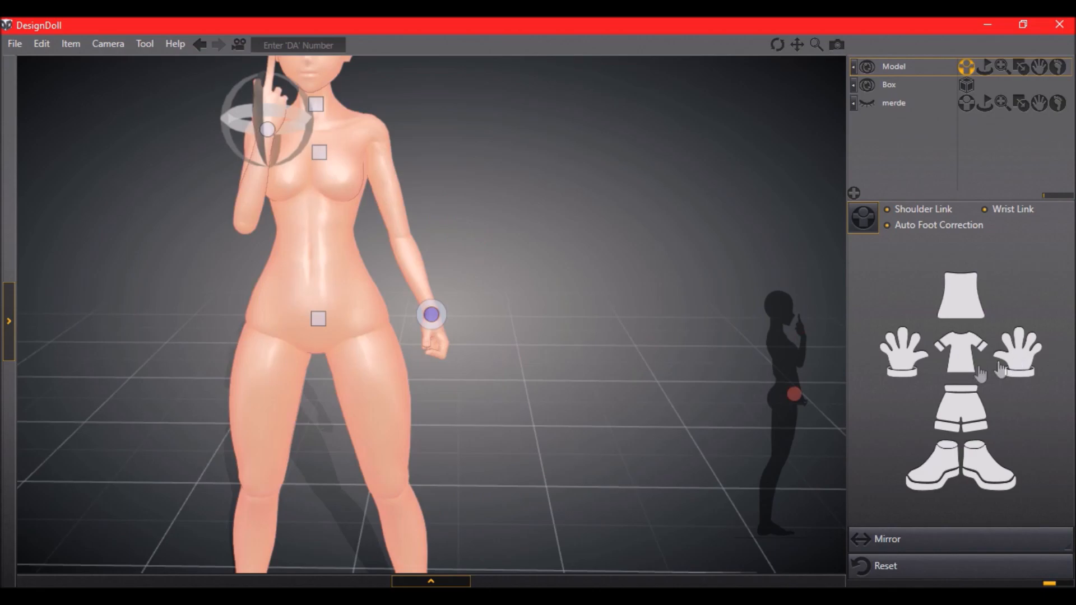
click(963, 361)
click(963, 310)
click(971, 462)
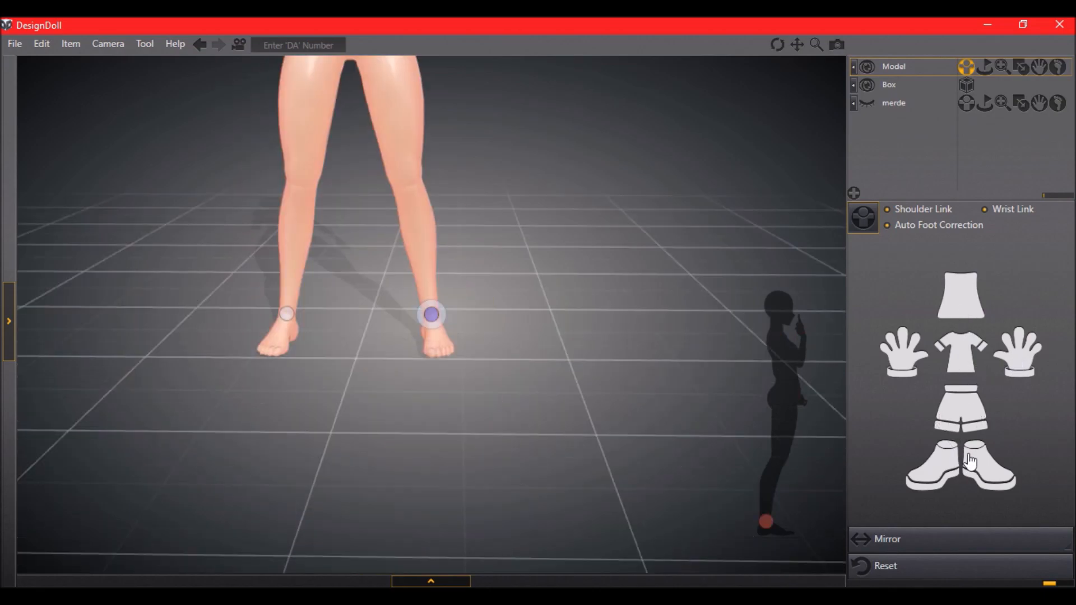
click(962, 323)
Step: Bend the right hand's thumb inward and set the finger spread near the thumb-side end, leaving the full figure in view
click(1040, 67)
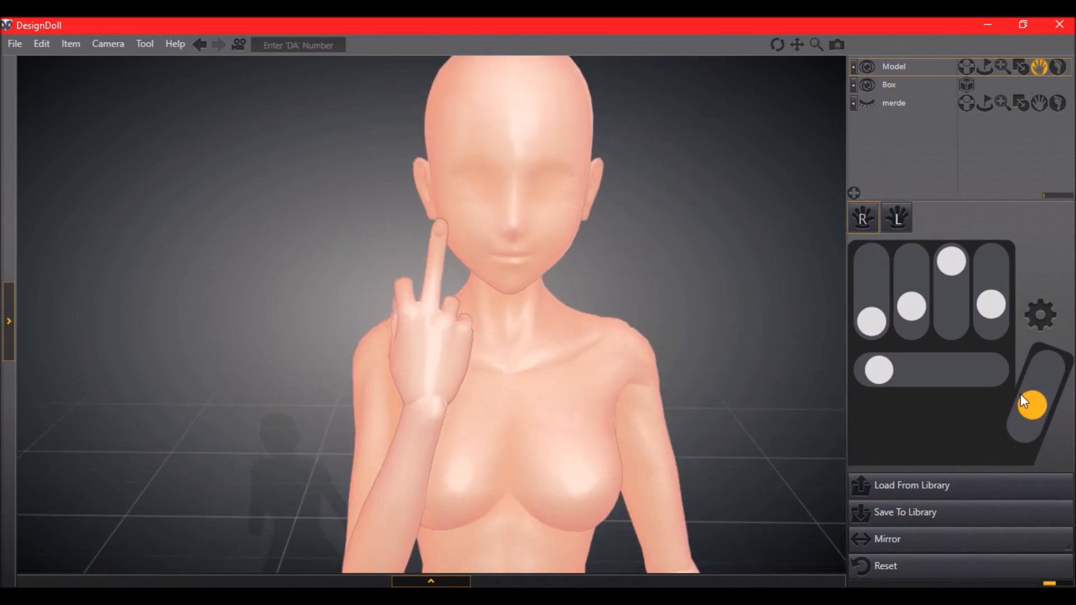
scroll(533, 379, down, 3)
right_drag(534, 378, 657, 372)
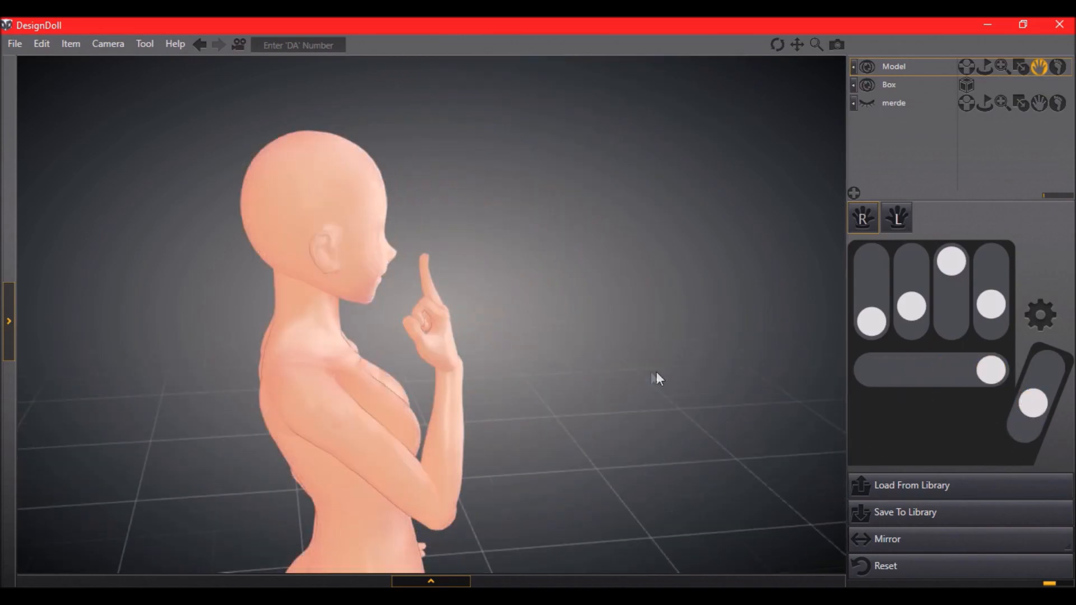
scroll(645, 399, down, 5)
right_drag(587, 385, 596, 458)
scroll(589, 371, down, 4)
click(597, 459)
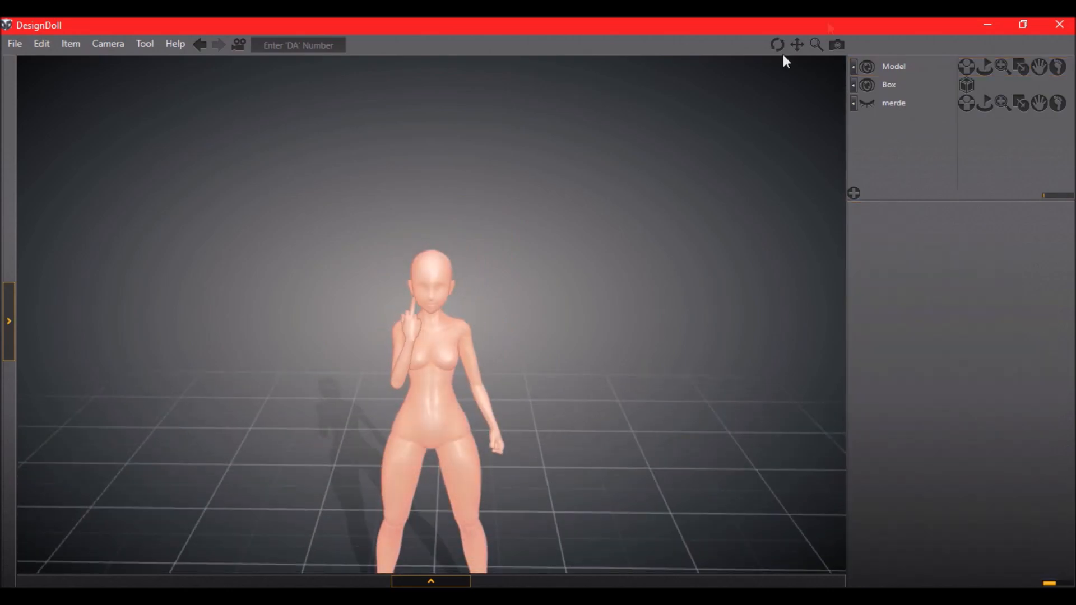
scroll(773, 111, down, 2)
mouse_move(796, 45)
mouse_down()
mouse_move(781, 19)
mouse_move(789, 48)
mouse_up()
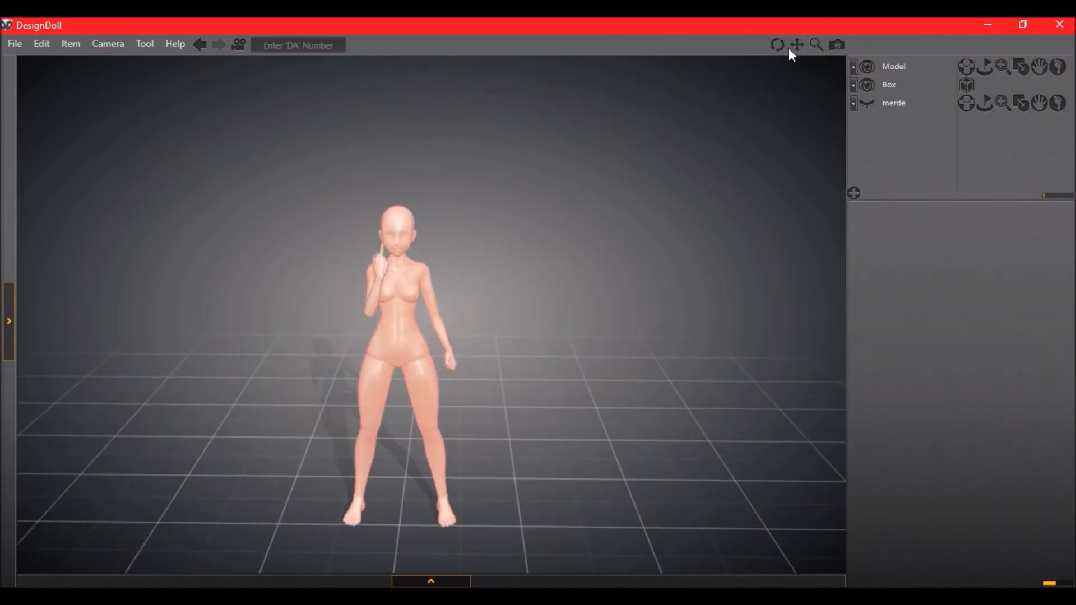
scroll(421, 401, up, 1)
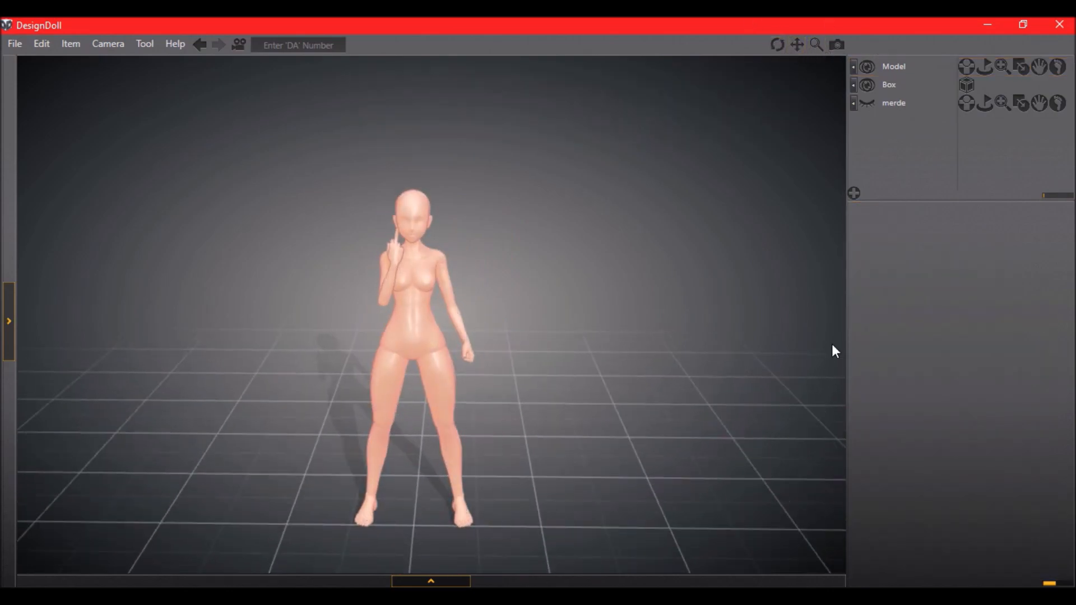
Step: Display merde in place of Model and raise its right hand behind the head
click(896, 102)
mouse_move(583, 281)
right_down()
mouse_move(606, 291)
mouse_move(595, 295)
right_up()
click(422, 313)
drag(422, 314, 484, 227)
right_drag(484, 227, 560, 229)
drag(404, 202, 415, 217)
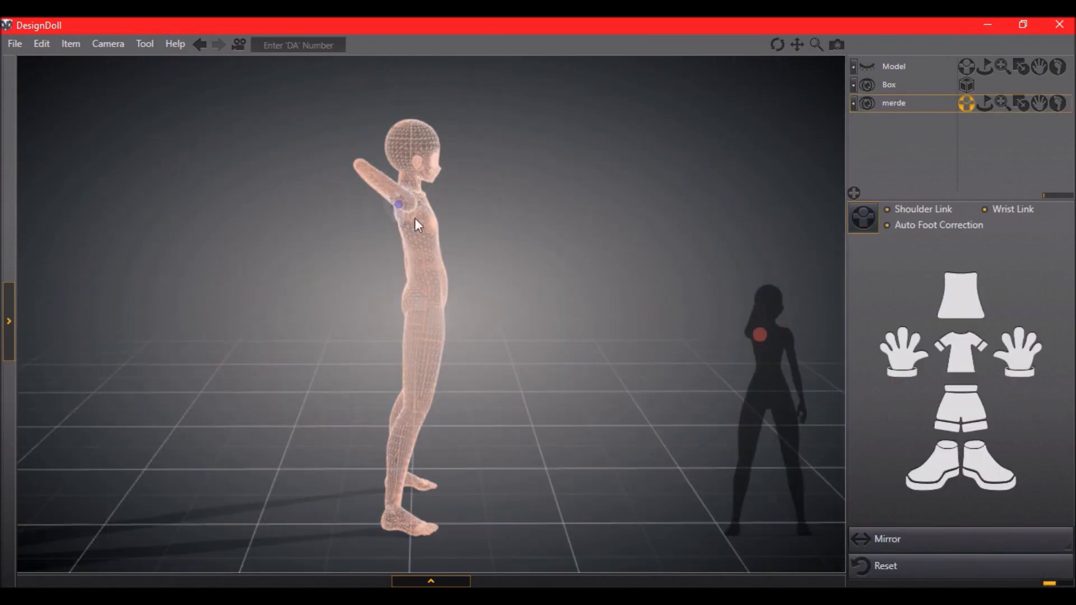
right_drag(415, 217, 370, 225)
drag(435, 220, 447, 225)
Step: Raise merde's left hand up to the head, bend that elbow and shift the hips
right_drag(482, 347, 470, 307)
drag(506, 321, 487, 166)
right_drag(486, 166, 372, 176)
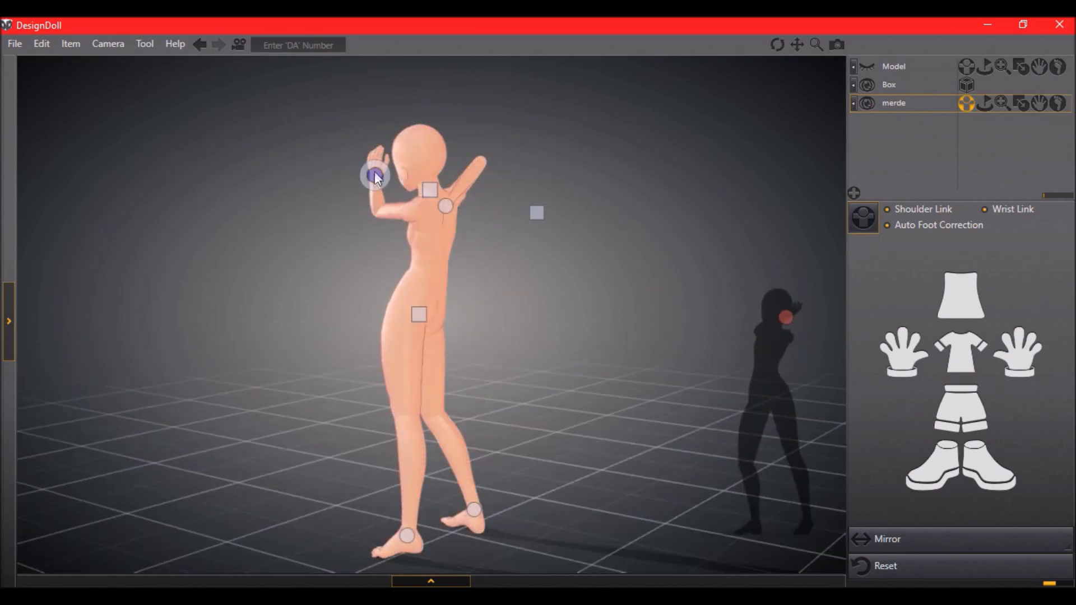
drag(372, 176, 413, 166)
right_drag(385, 189, 515, 155)
drag(382, 220, 398, 211)
drag(461, 309, 411, 285)
Step: Pull merde's feet up off the ground and fold both knees into a mid-air crouch
right_drag(552, 283, 538, 330)
drag(416, 452, 457, 285)
right_drag(457, 285, 476, 365)
drag(426, 413, 451, 190)
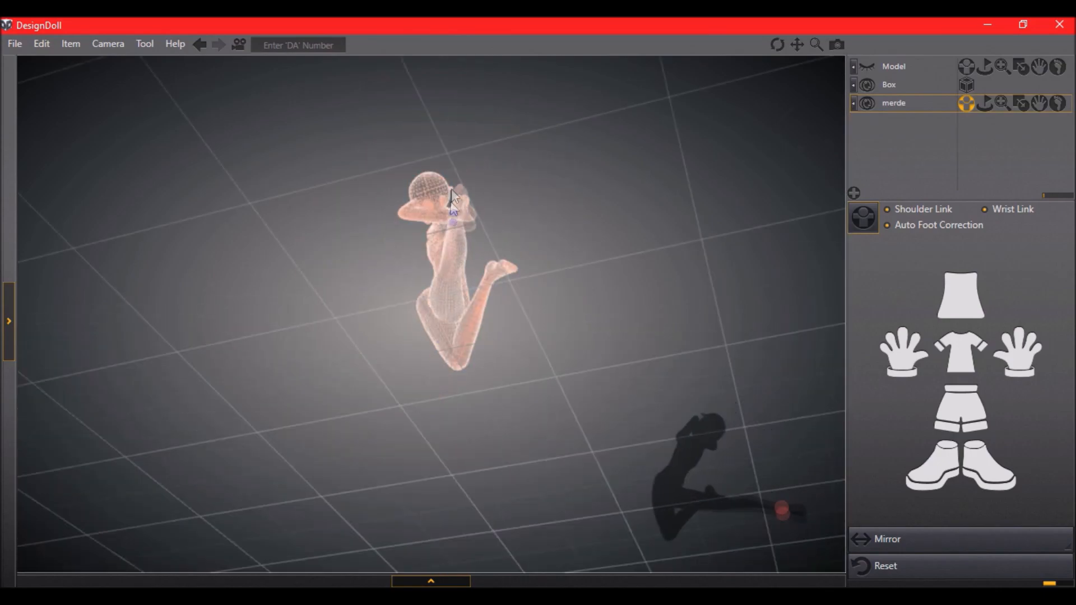
right_drag(381, 426, 426, 342)
drag(546, 314, 429, 291)
drag(487, 340, 482, 294)
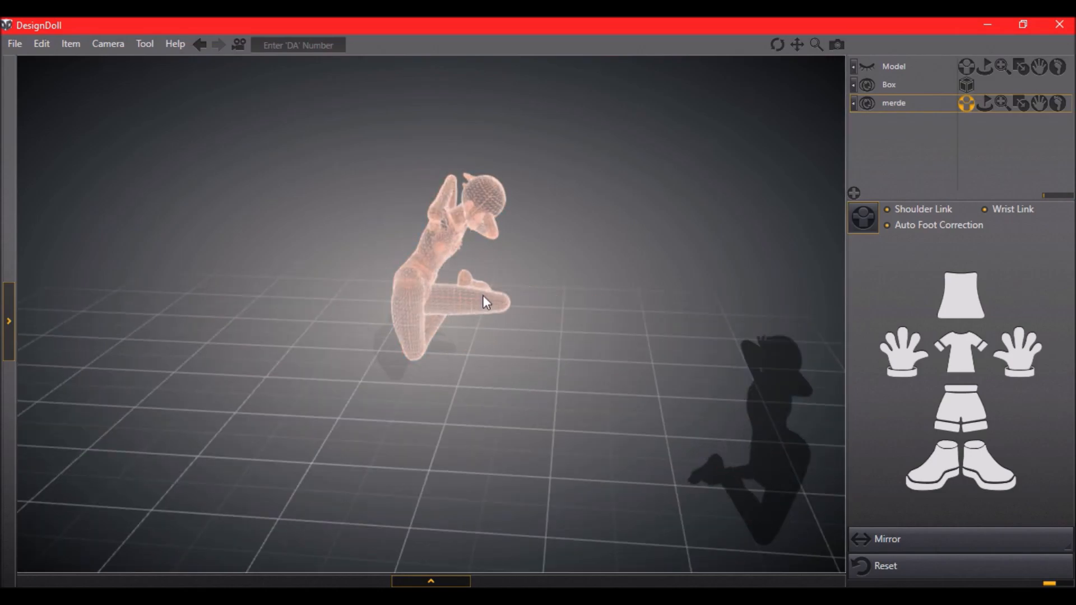
right_drag(482, 294, 165, 267)
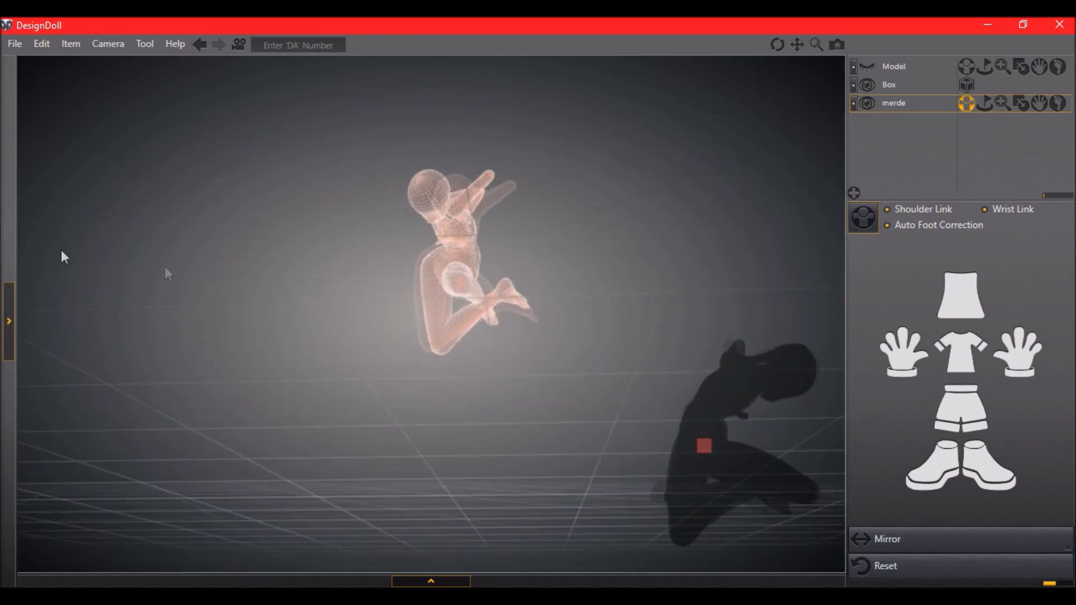
right_drag(61, 250, 514, 374)
Step: Undo the last three pose changes and delete the pose tag from merde
key(ctrl+z)
key(ctrl+z)
key(ctrl+z)
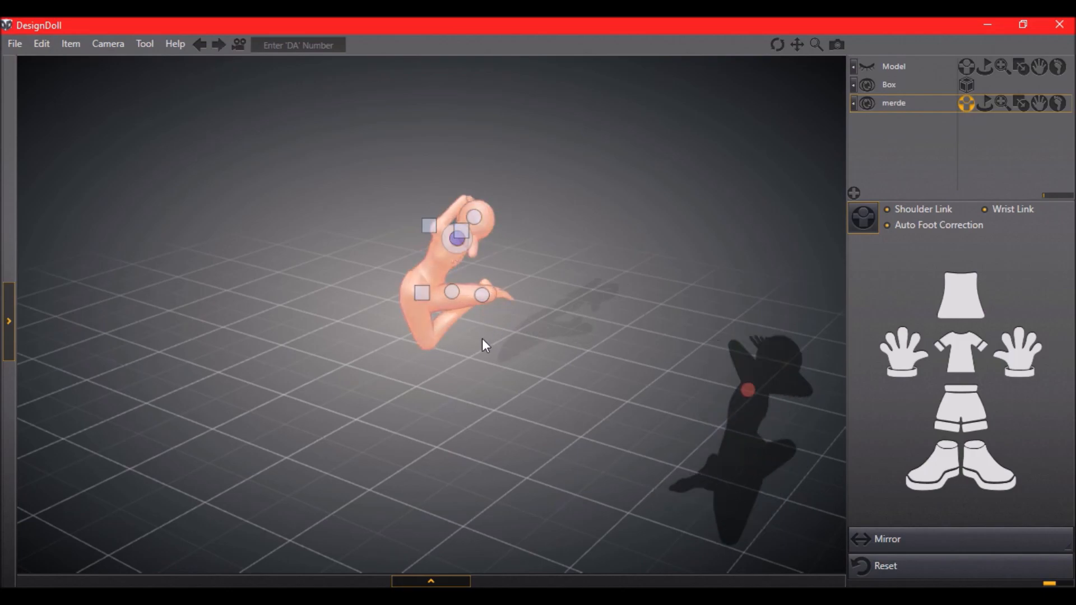
right_click(885, 107)
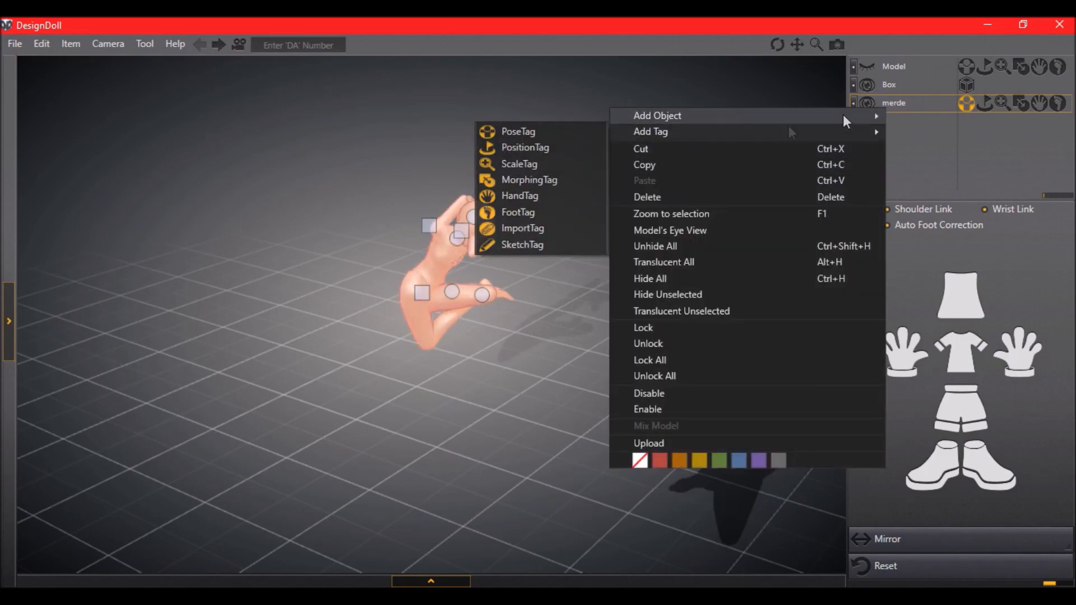
click(838, 197)
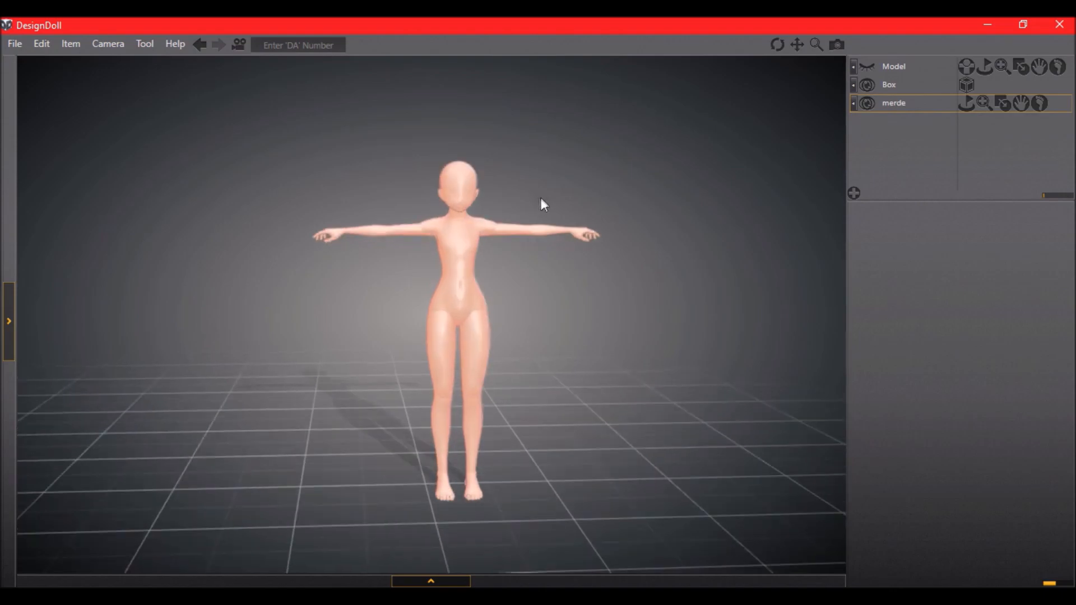
Step: Scale merde's torso bones, stretching the neck, widening the chest to a thickness X of about 1.61 and flaring the waist
click(985, 103)
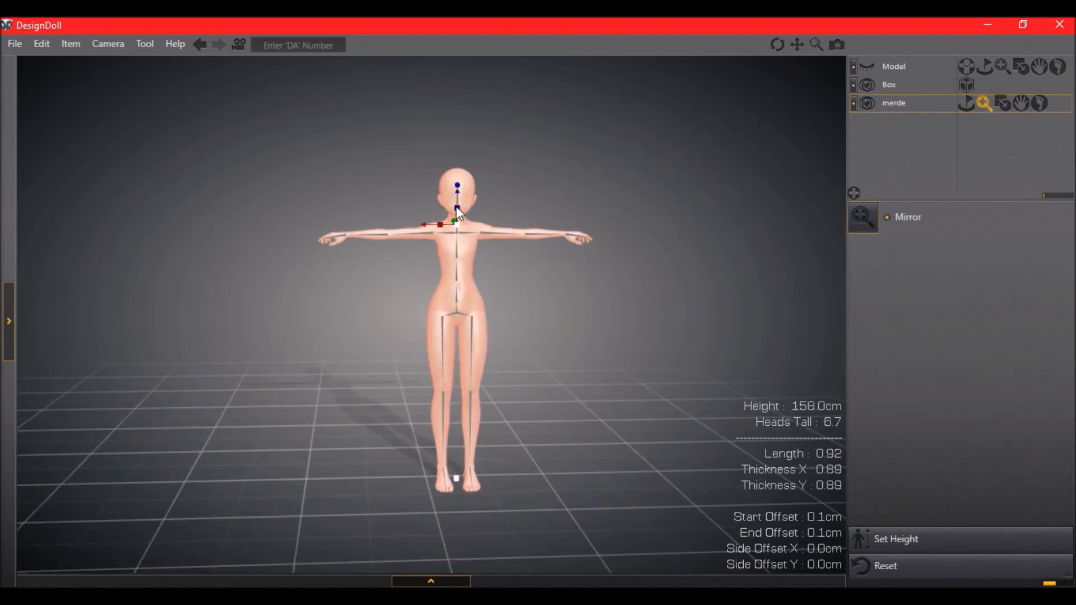
drag(457, 210, 243, 264)
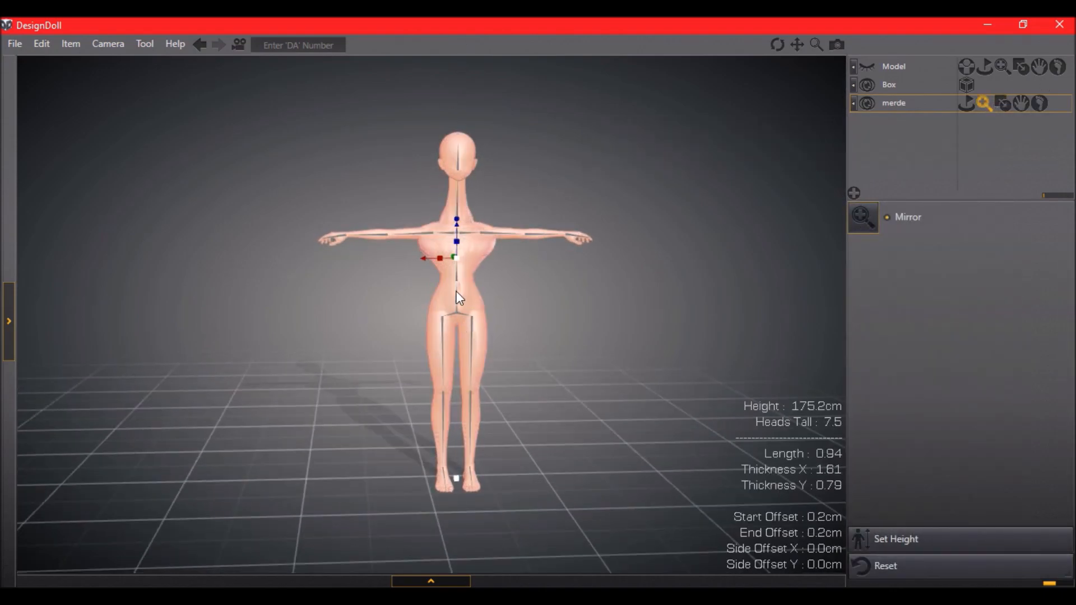
click(457, 292)
drag(440, 302, 202, 312)
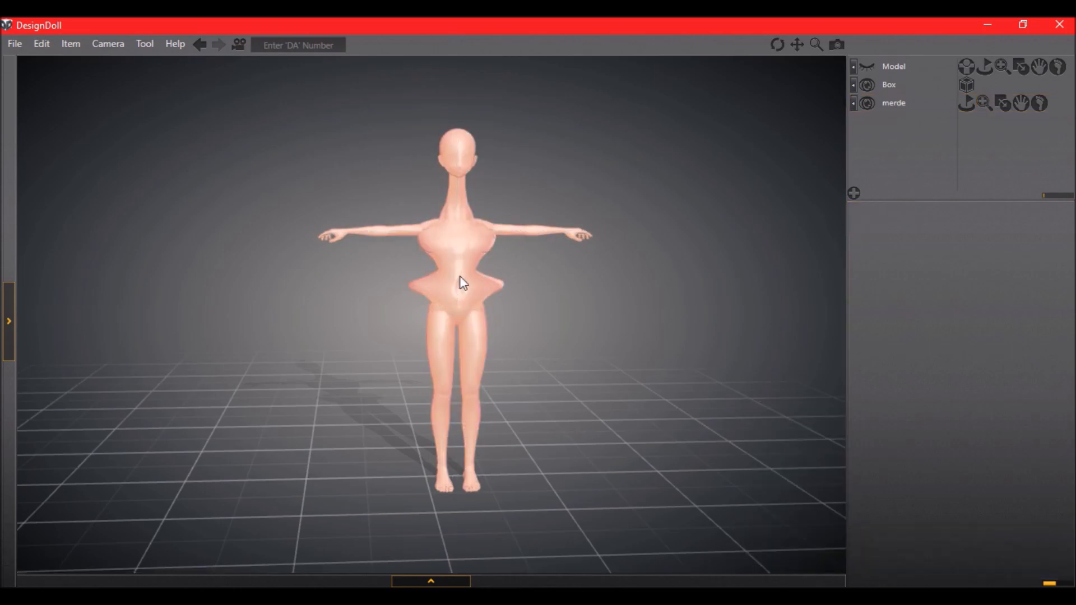
Step: Scale merde's mirrored lower legs, making them longer and widening them to a thickness X of about 2.20
click(985, 67)
click(1003, 104)
click(985, 104)
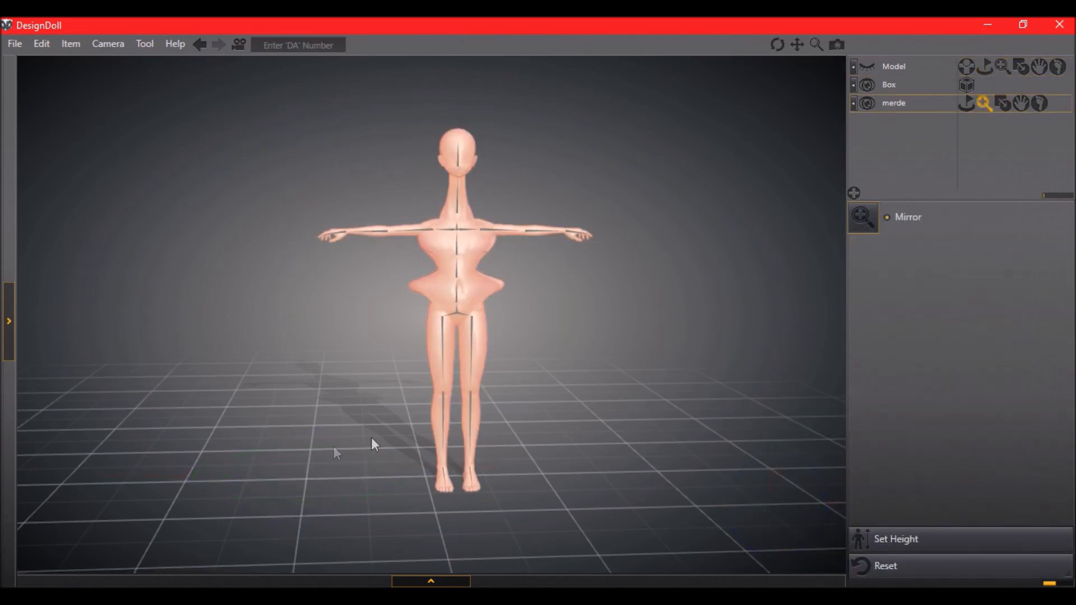
drag(79, 529, 84, 528)
drag(454, 397, 236, 389)
right_drag(269, 381, 390, 201)
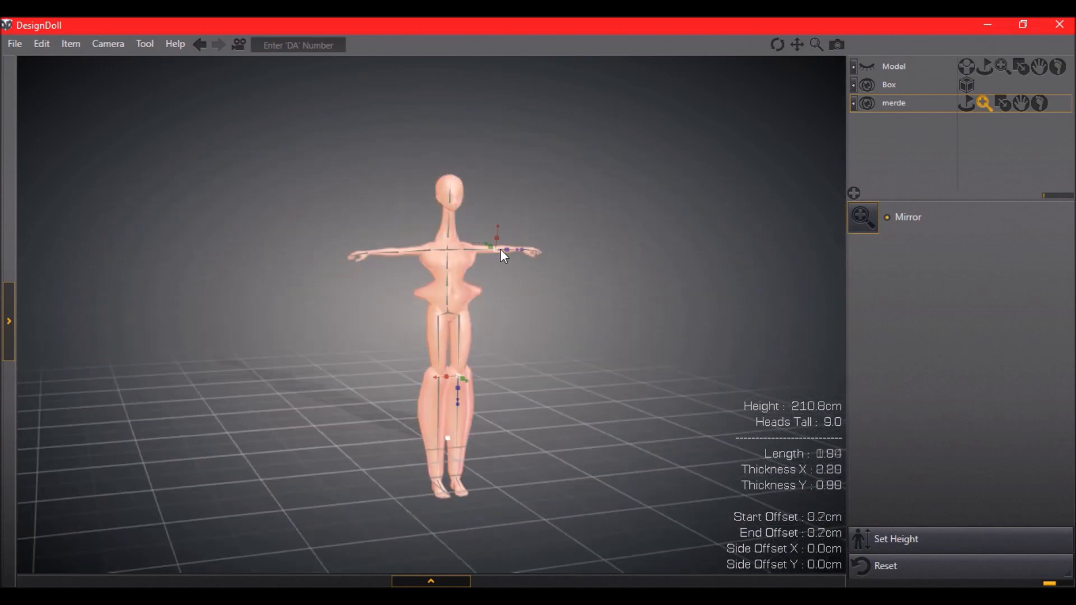
Step: Shorten merde's arms and enlarge the head to about length 2.25, thickness X 2.08 and thickness Y 2.13
right_drag(312, 252, 466, 299)
drag(439, 335, 499, 279)
right_drag(499, 279, 448, 199)
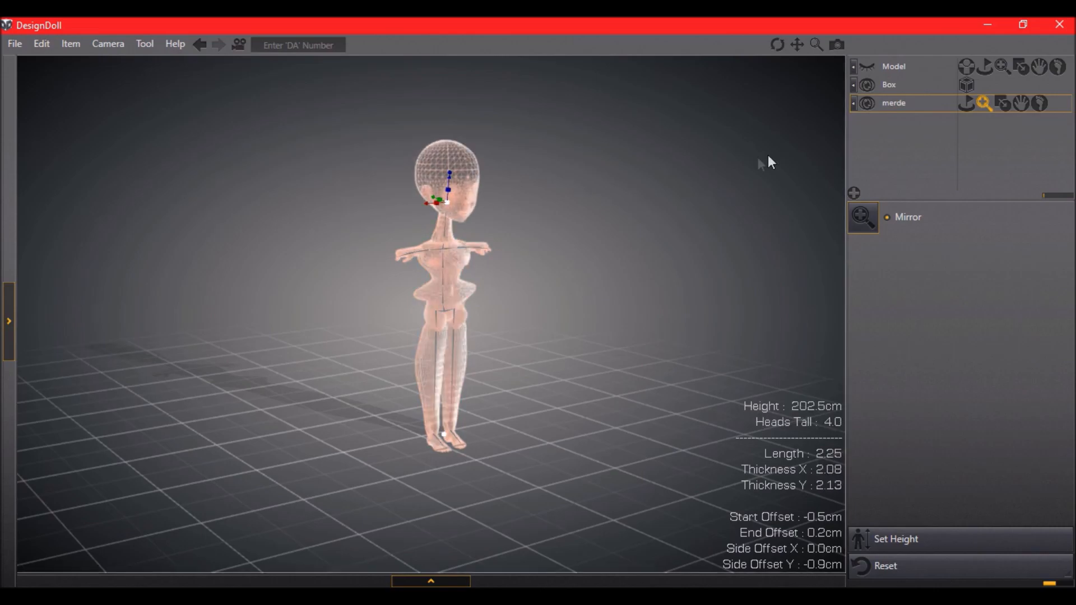
Step: Show the move and rotate handles on merde
click(966, 103)
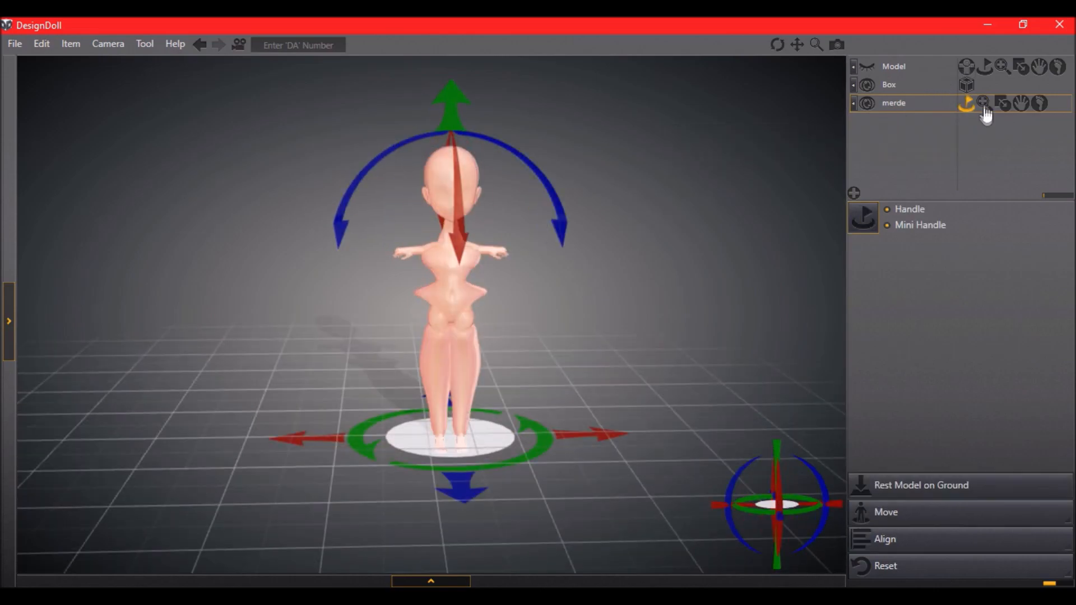
click(886, 224)
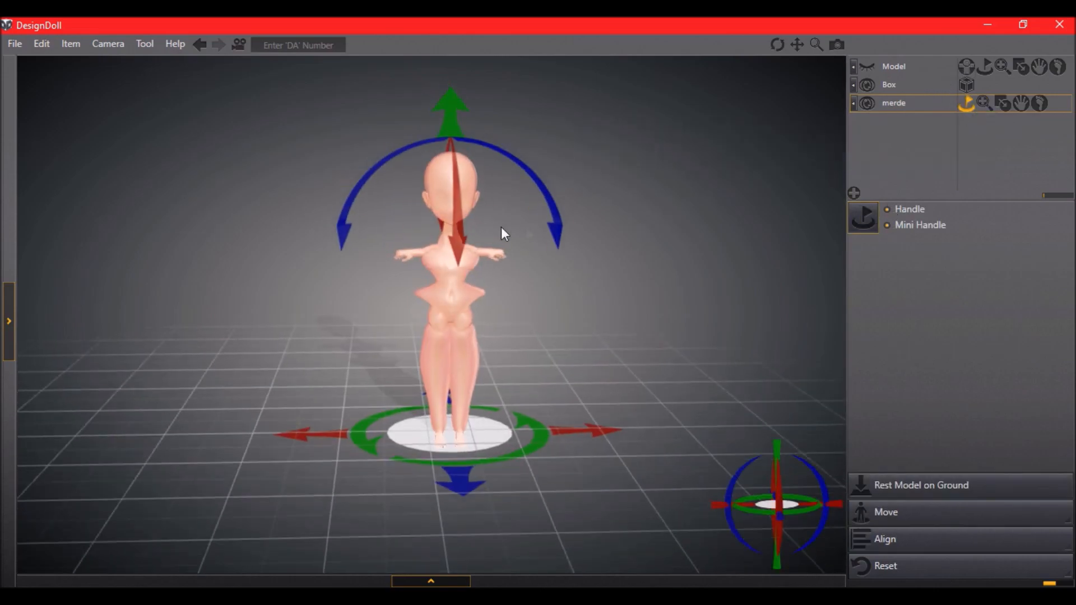
right_drag(501, 227, 391, 260)
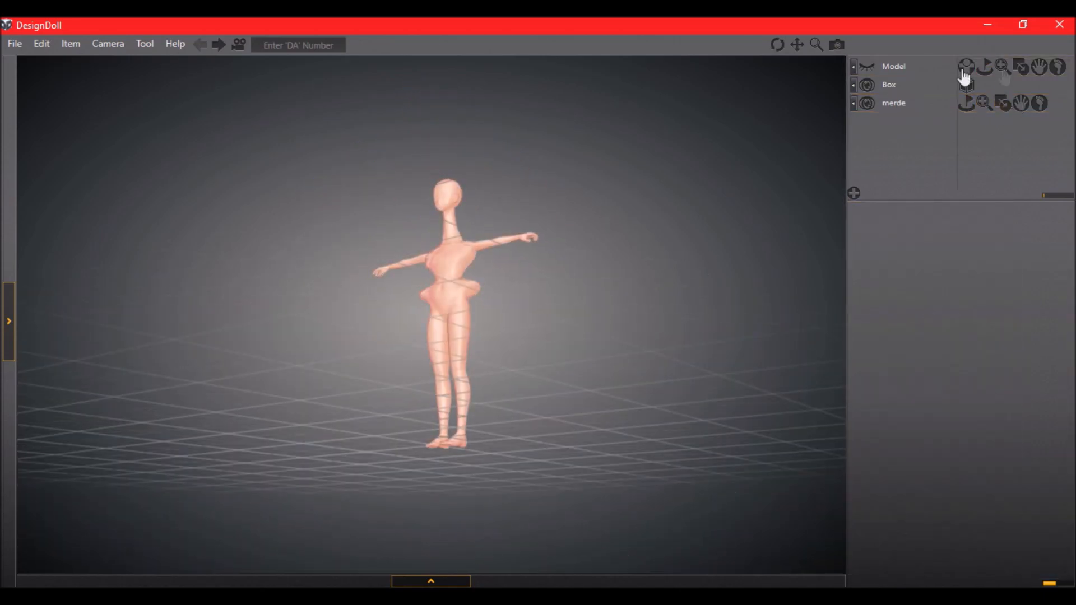
right_click(634, 109)
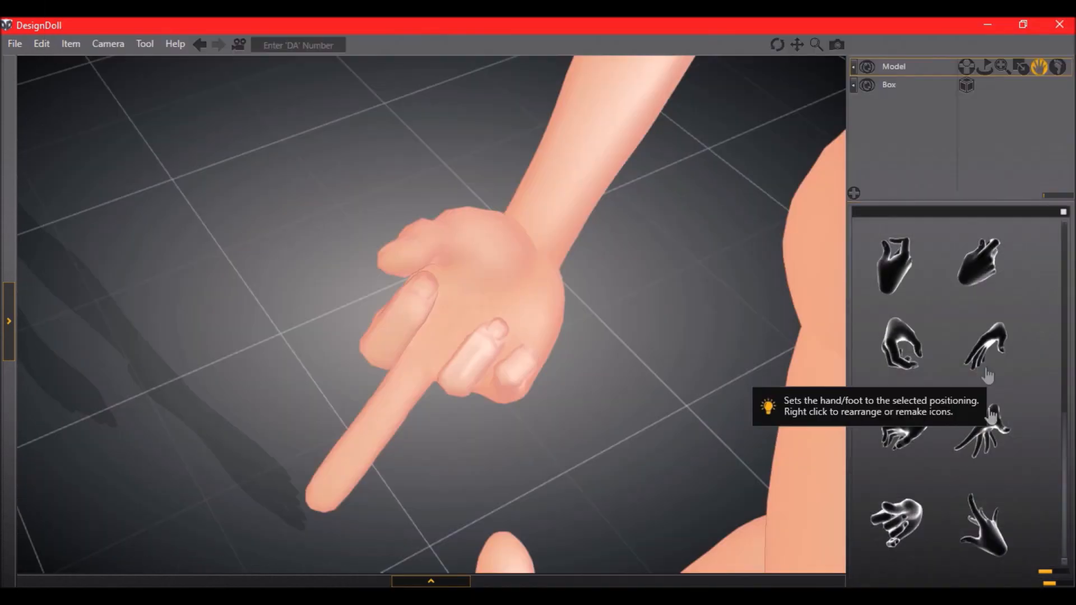
Step: Apply the spread-finger preset pose to Model's hand and select the neck bone for proportion scaling
click(972, 524)
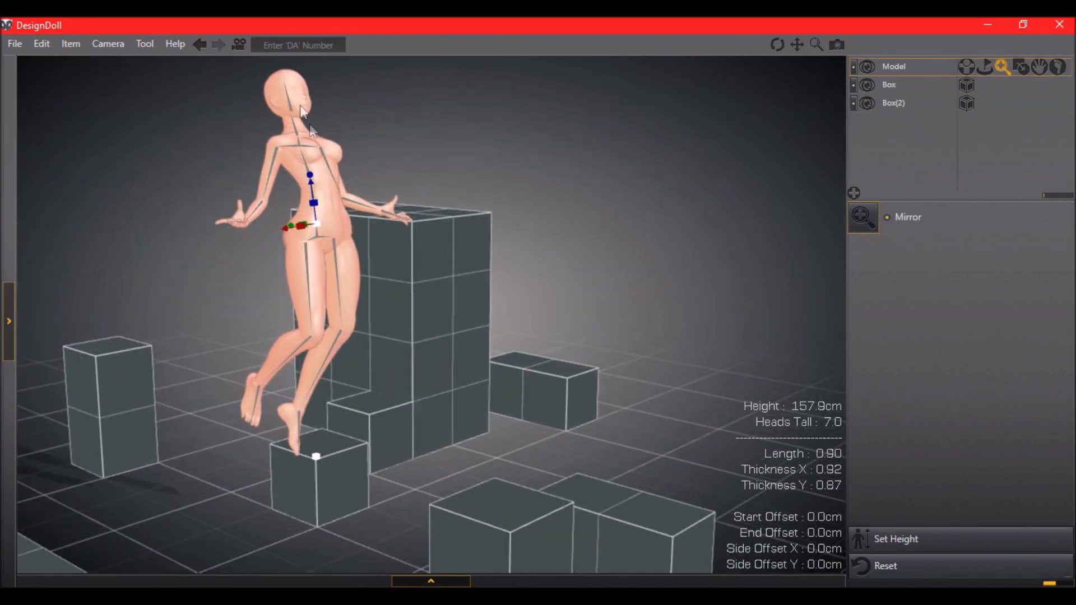
click(313, 118)
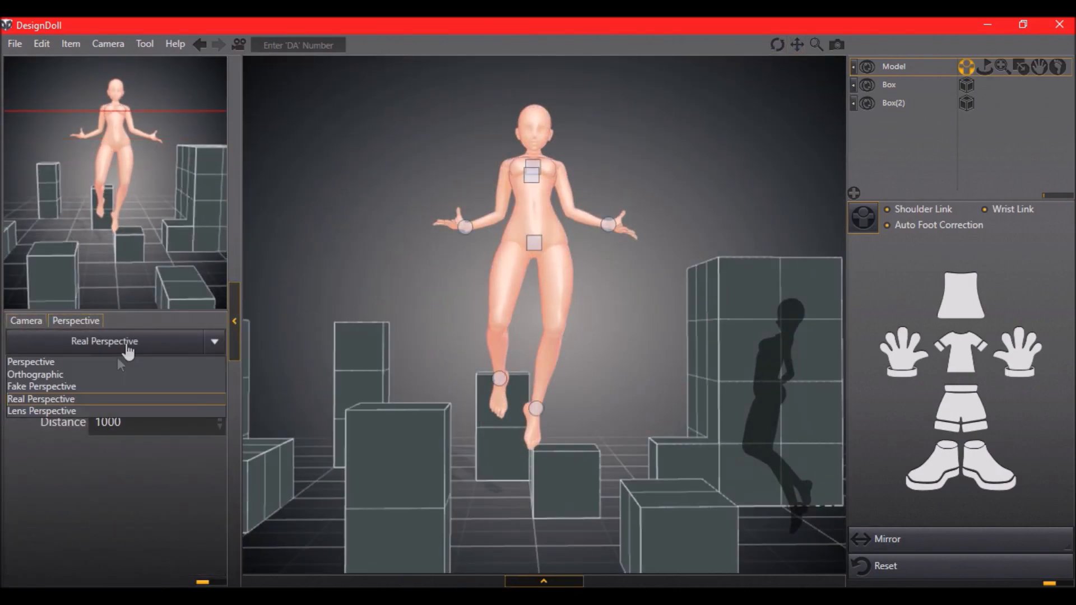
Step: Try Orthographic projection in the secondary camera view, switch it to Lens Perspective and angle it down on the figure
click(115, 375)
click(114, 342)
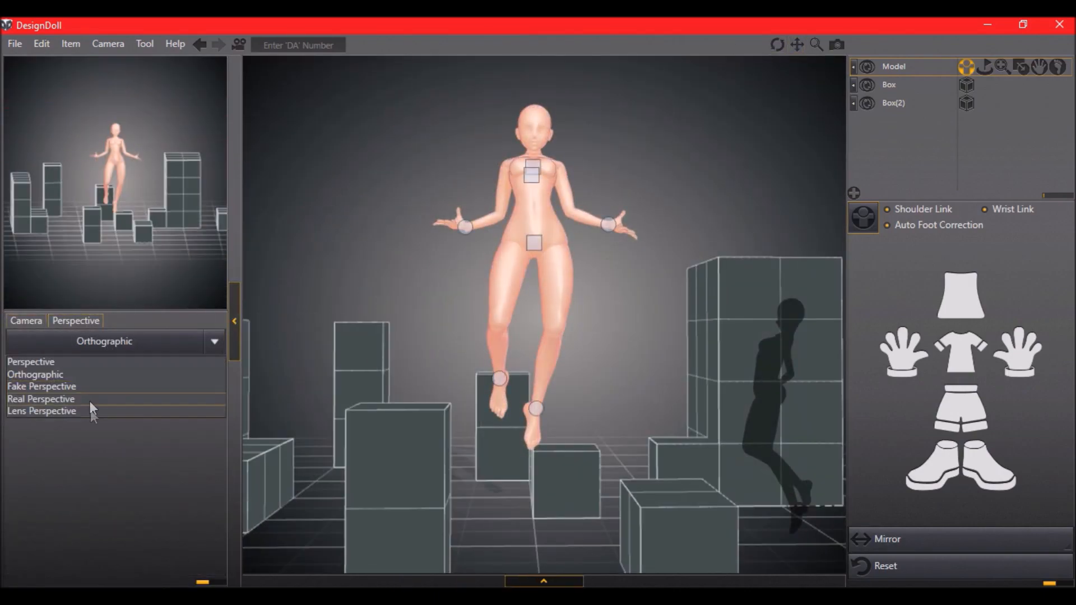
click(91, 410)
right_drag(134, 105, 161, 160)
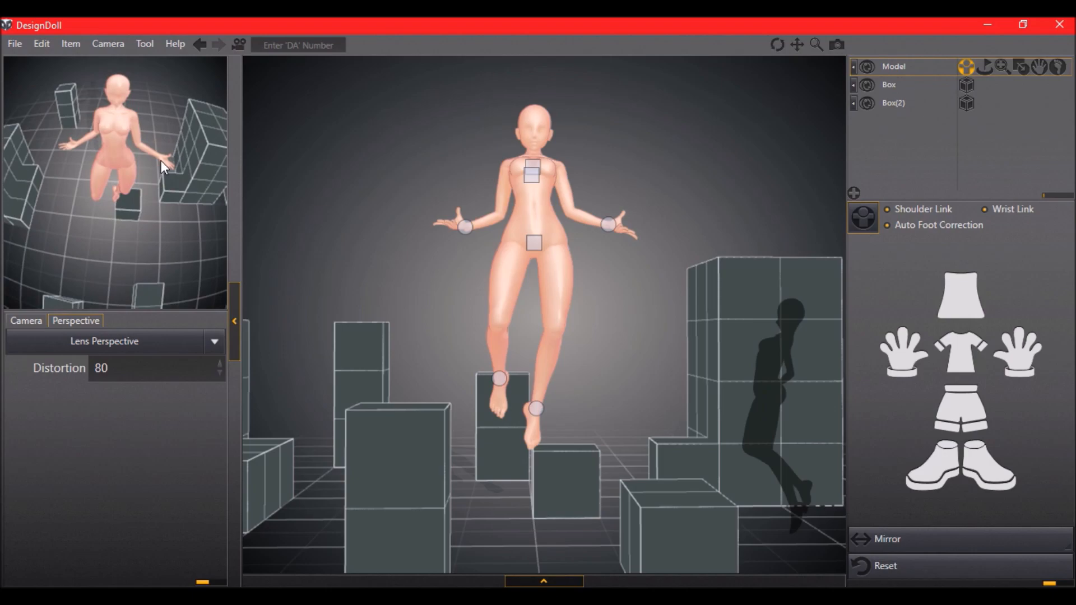